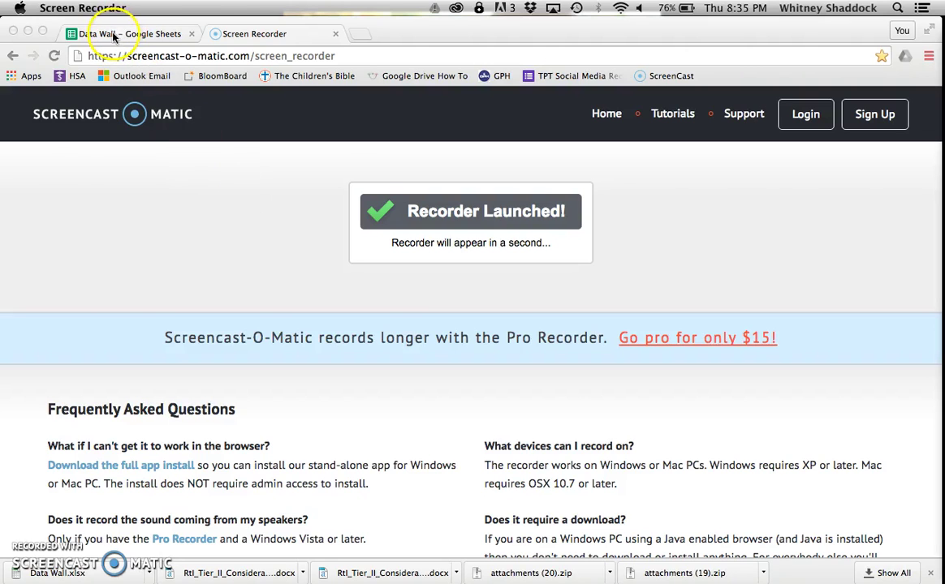
Switch to the Data Wall spreadsheet and look over its title area and tier key.
click(102, 33)
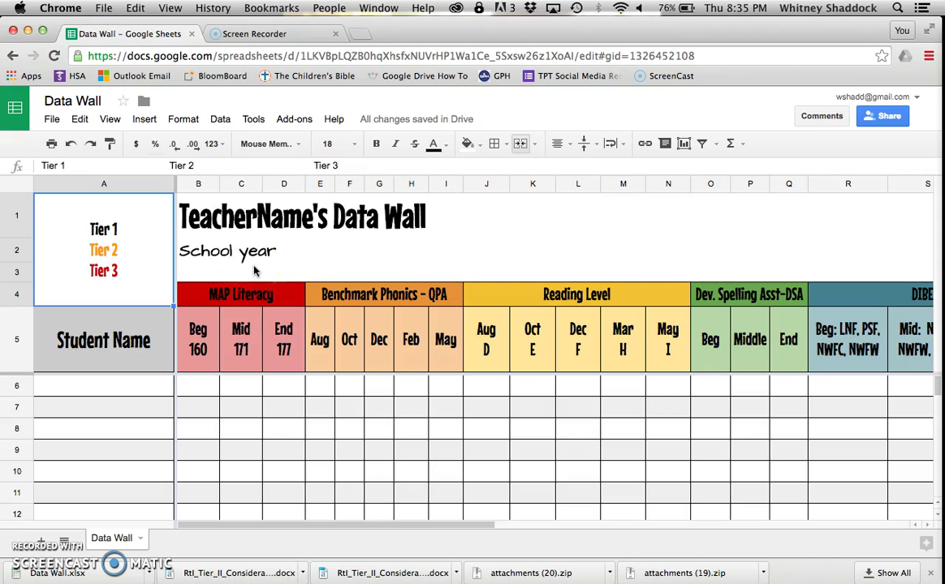
click(328, 257)
click(172, 250)
click(287, 251)
click(180, 266)
click(138, 296)
Fill the Student Name column in rows 6 to 11 with six students' first names.
click(110, 385)
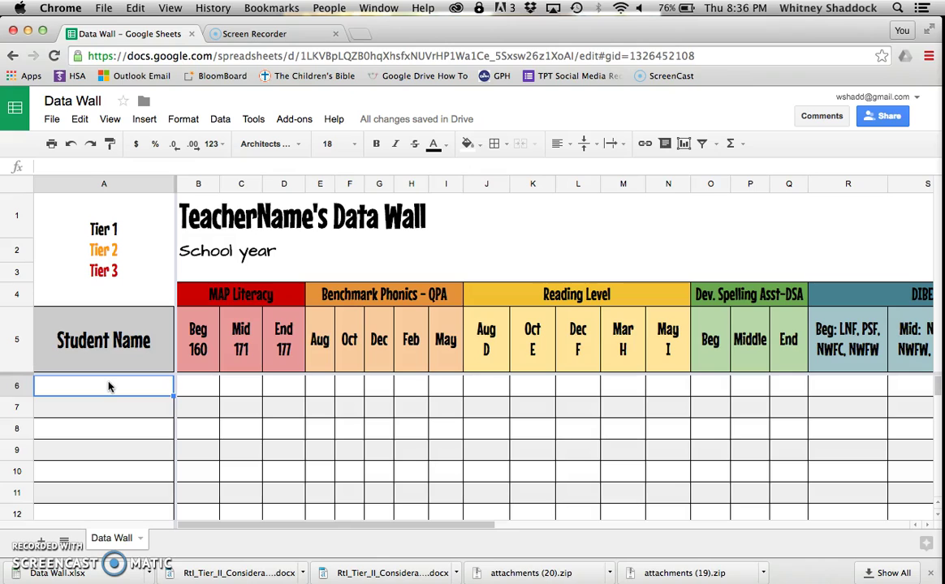
click(109, 387)
text(Whitney)
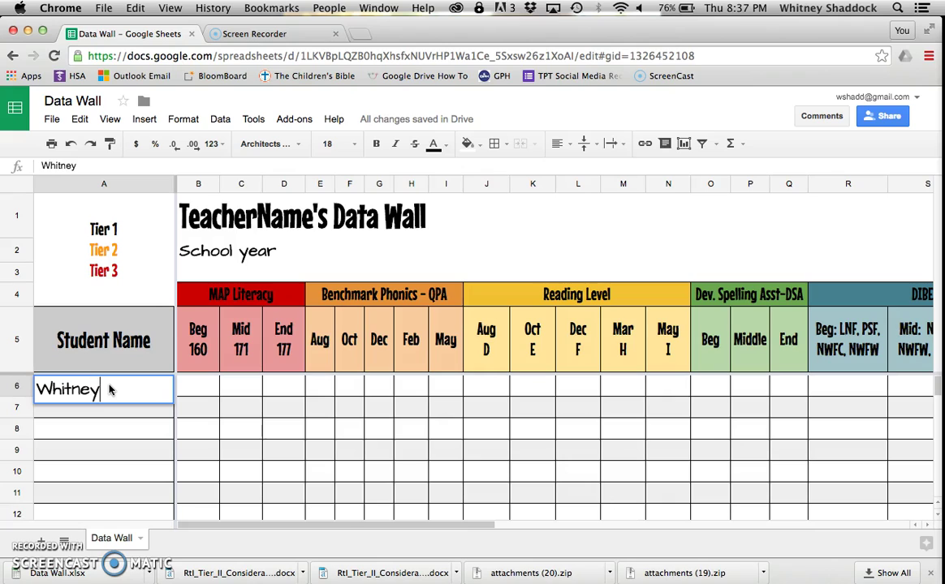
key(Return)
text(Justin)
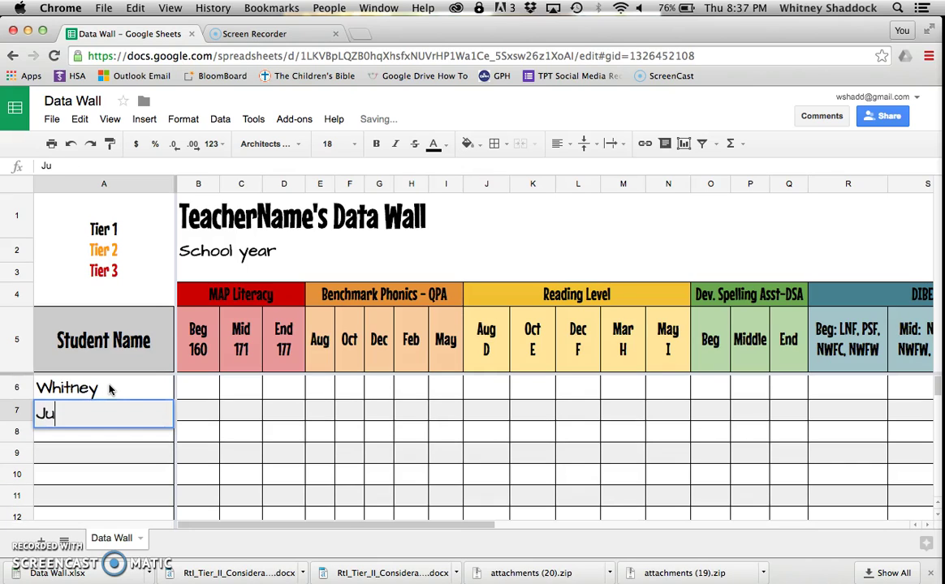
key(Return)
text(Cooper)
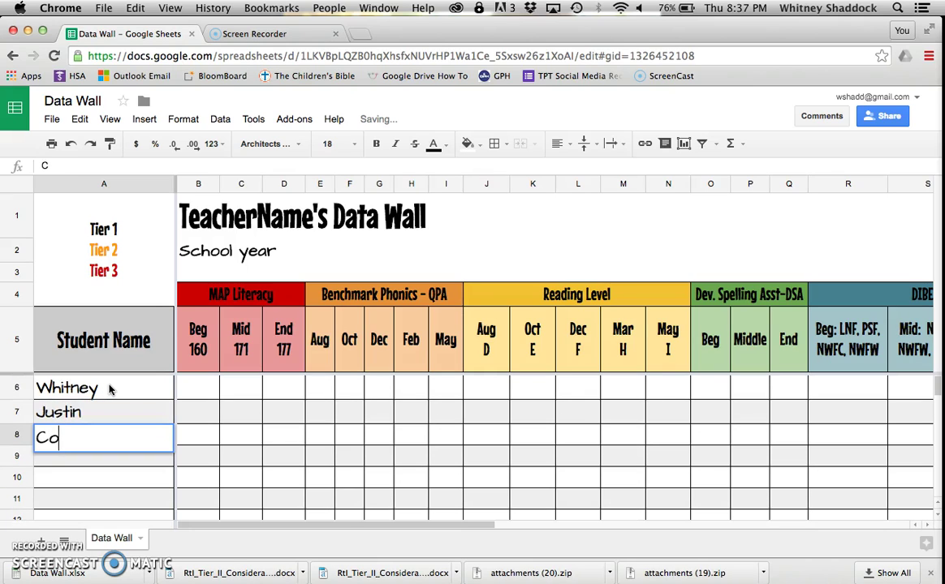
key(Return)
text(Tyler)
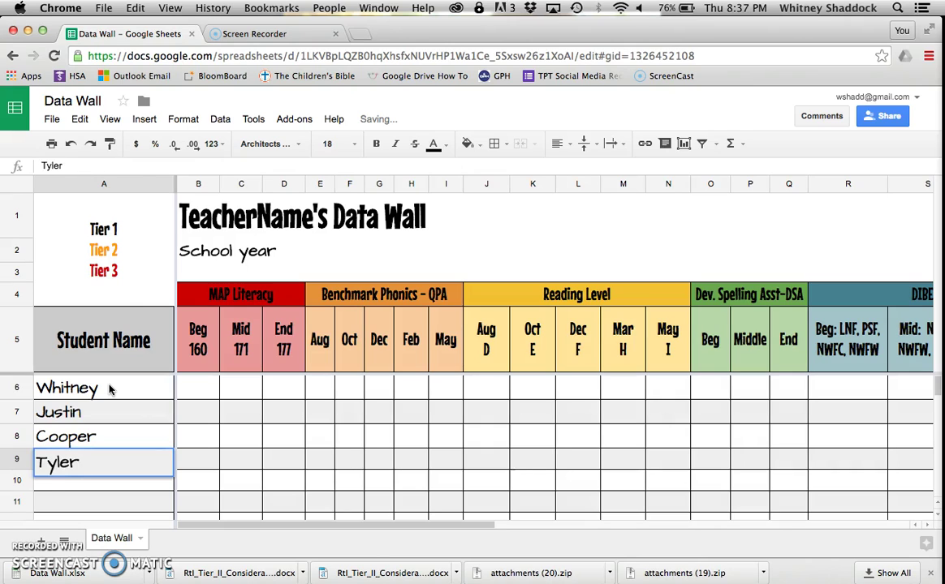
key(Return)
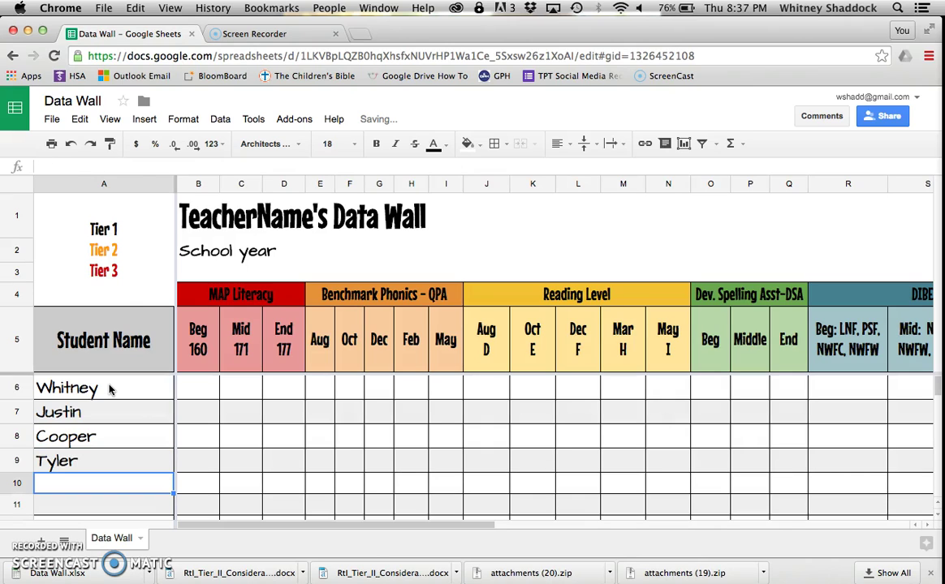
text(Loren)
key(Return)
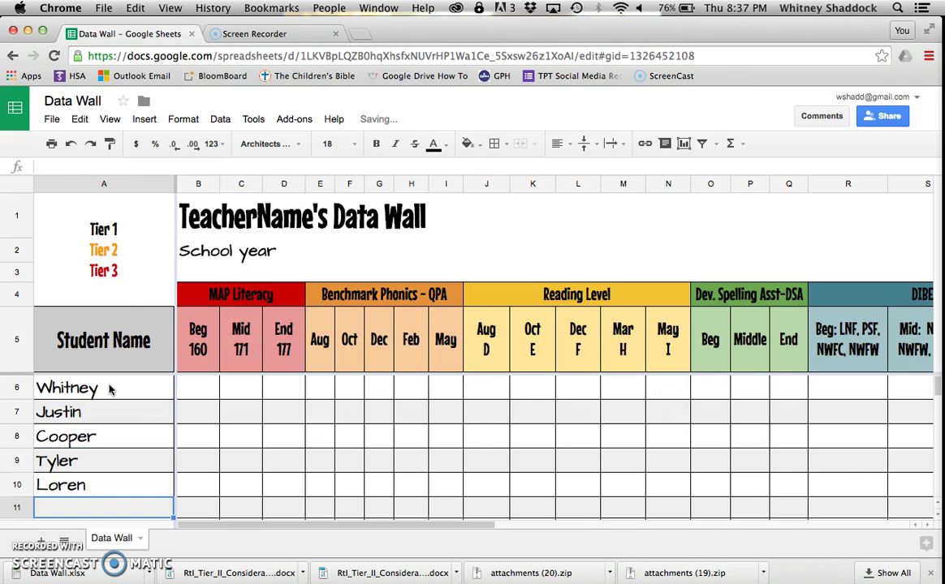
text(AVery)
key(Return)
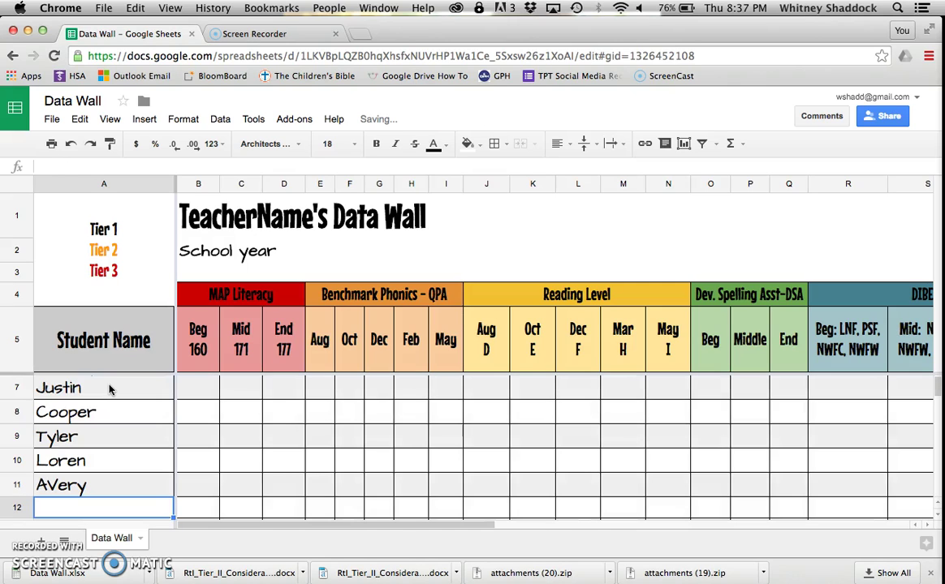
Look over the assessment headers and their benchmark values across the sheet, from MAP Literacy past DIBELS and back.
key(Up)
key(Up)
key(Up)
key(Up)
key(Up)
key(Up)
key(Up)
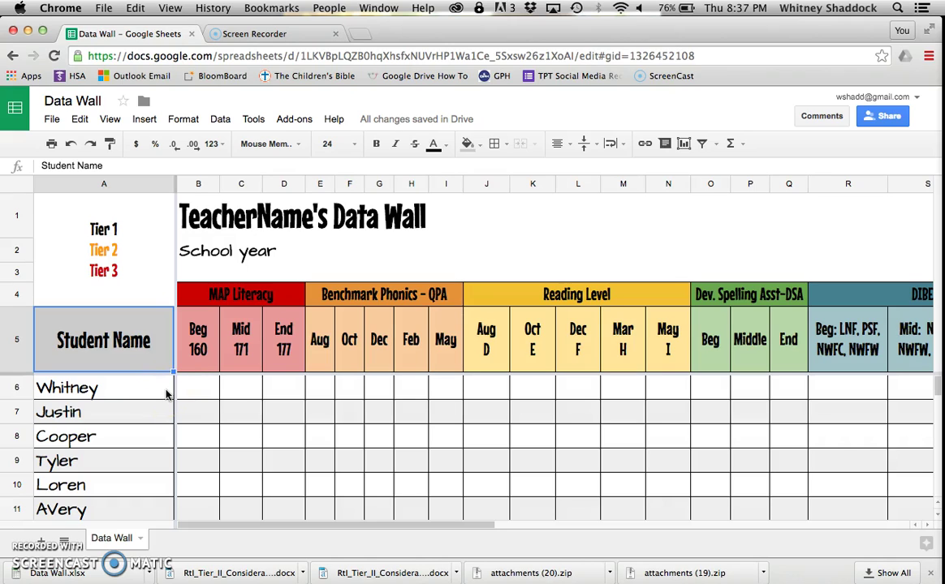
click(196, 394)
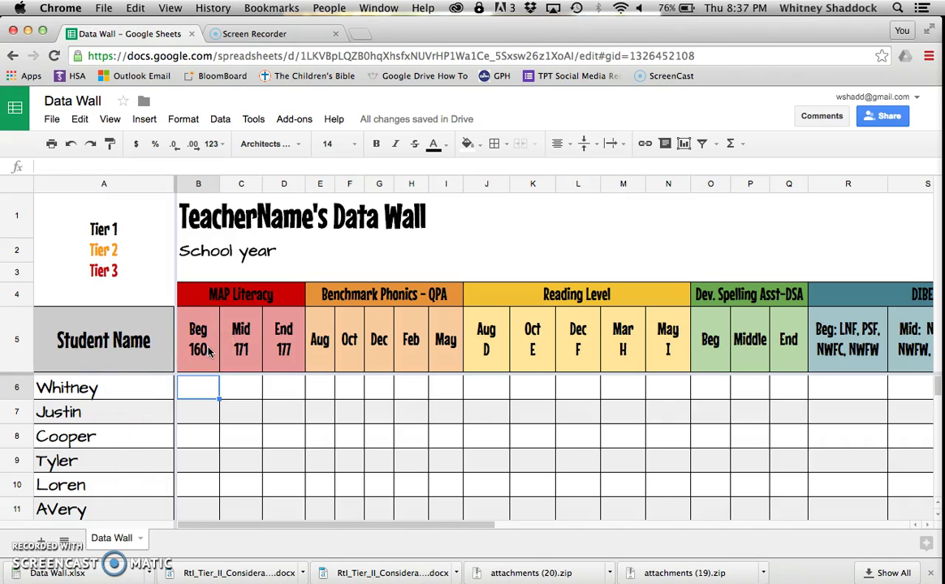
scroll(209, 350, right, 6)
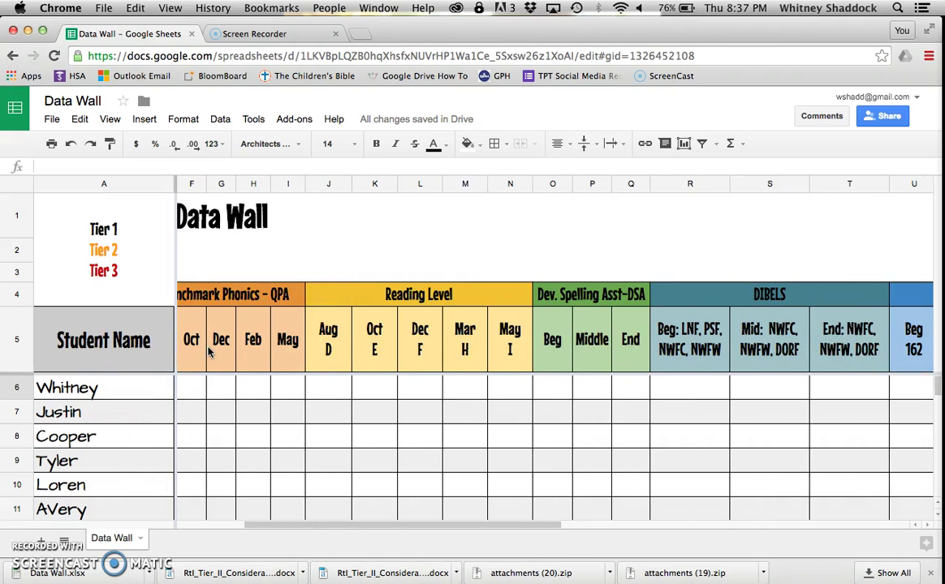
scroll(209, 353, left, 6)
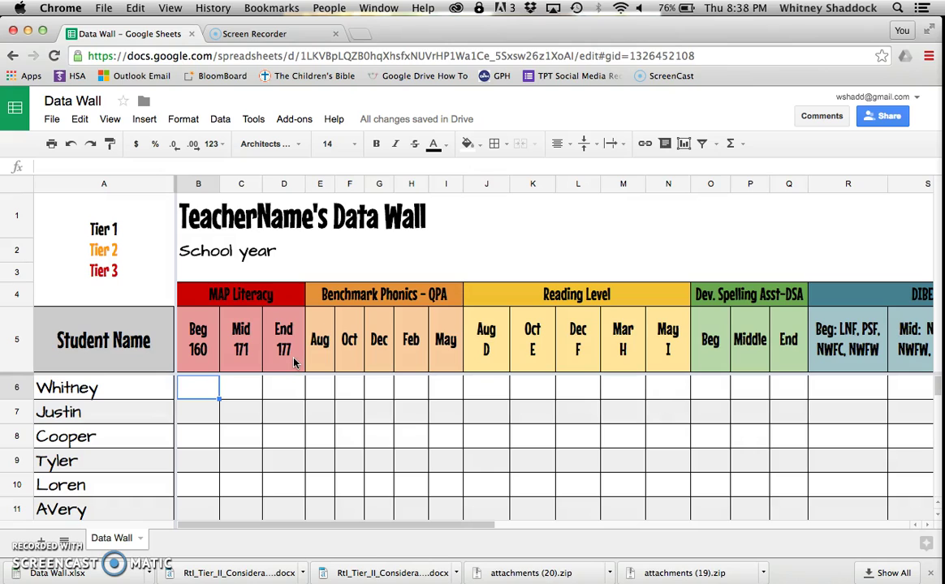
Enter the MAP Literacy Beg scores 167, 153 and 128 for the students in rows 6 to 8.
click(194, 377)
text(1)
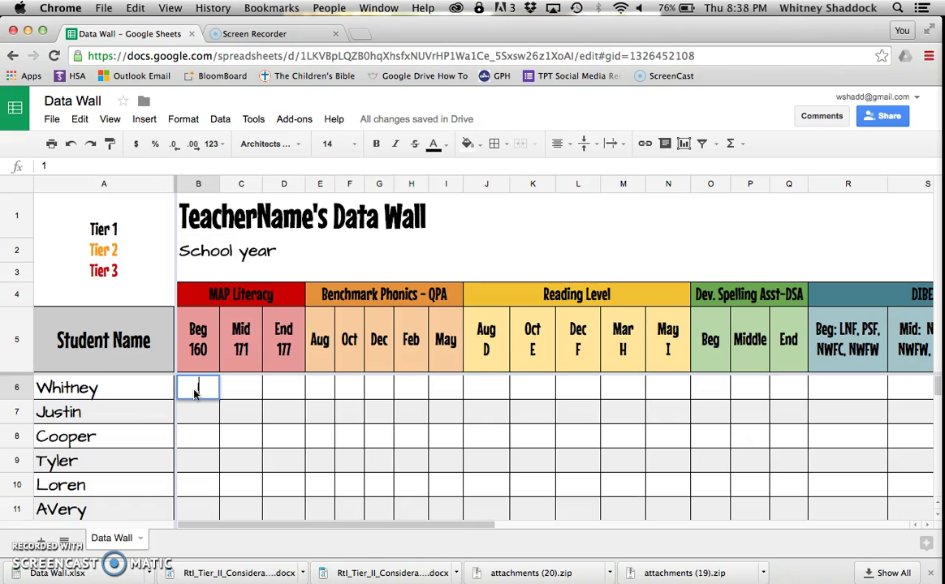
text(67)
key(Return)
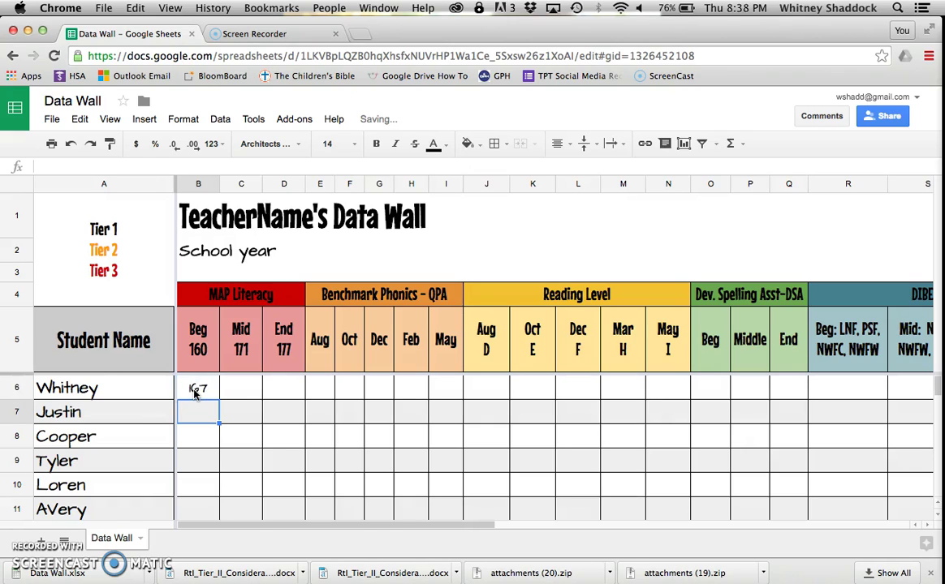
text(1)
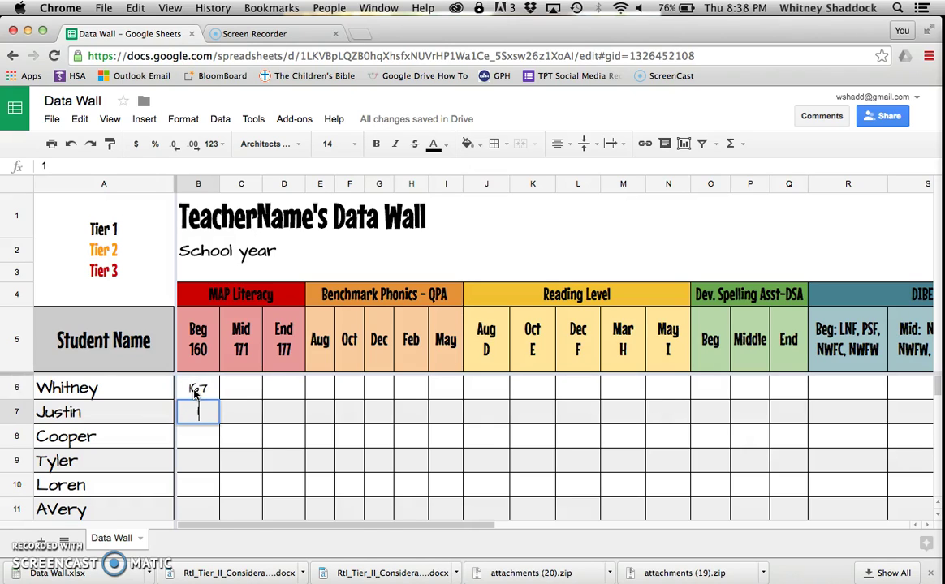
text(53)
key(Return)
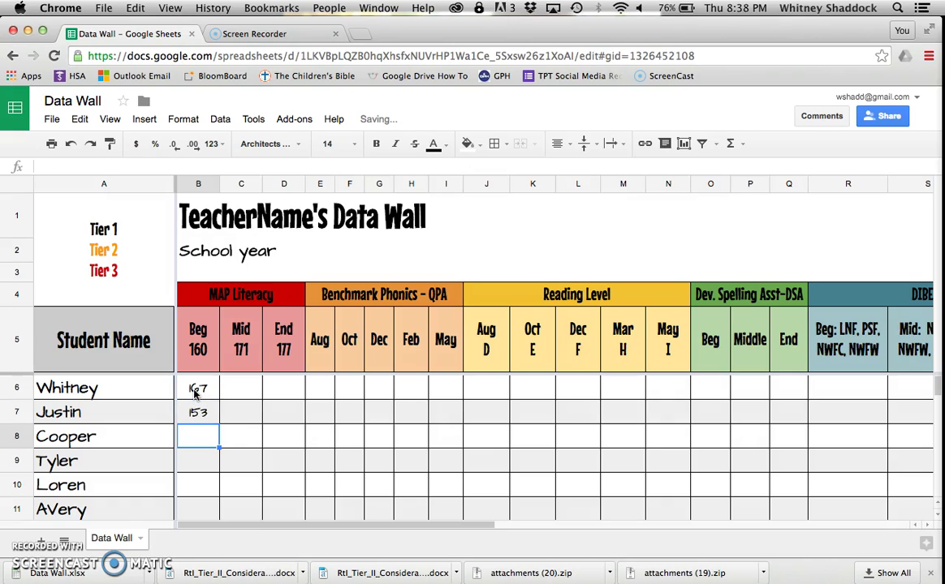
text(128)
key(Return)
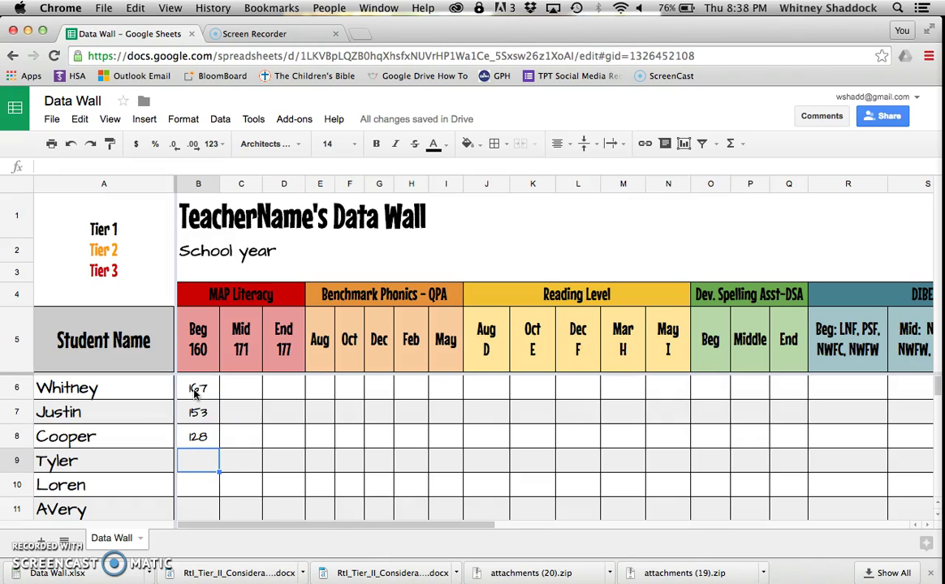
Enter the MAP Literacy Beg scores 190, 168 and 109 for the students in rows 9 to 11.
text(190)
key(Return)
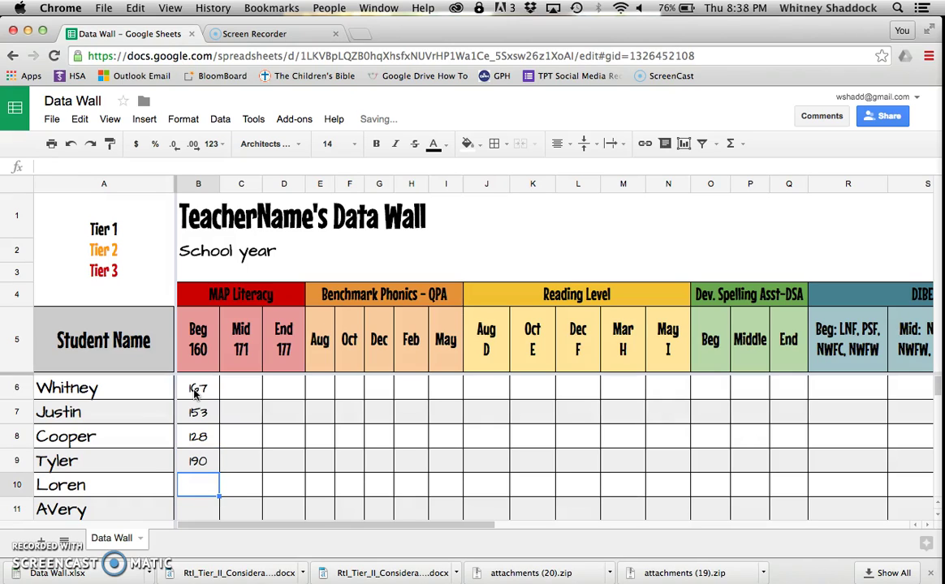
text(1)
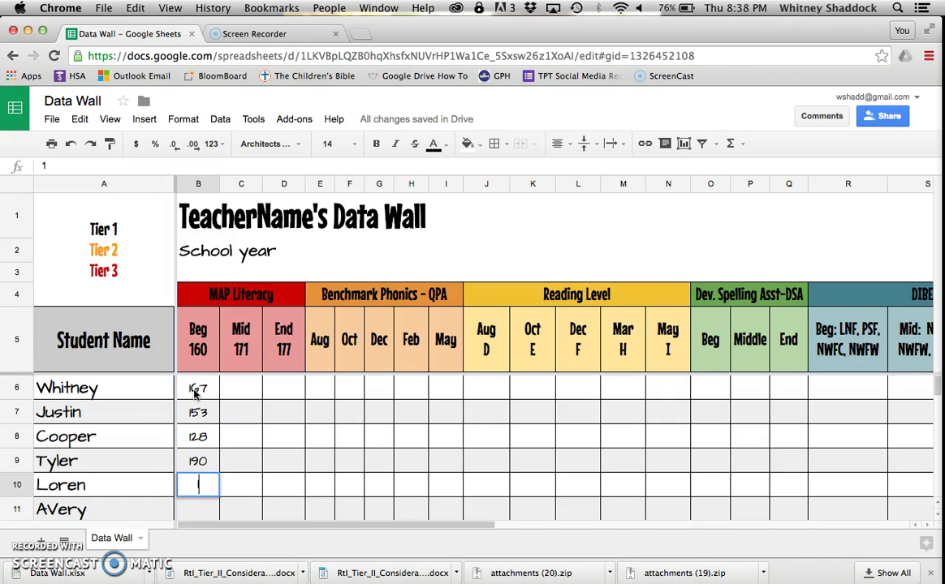
text(68)
key(Return)
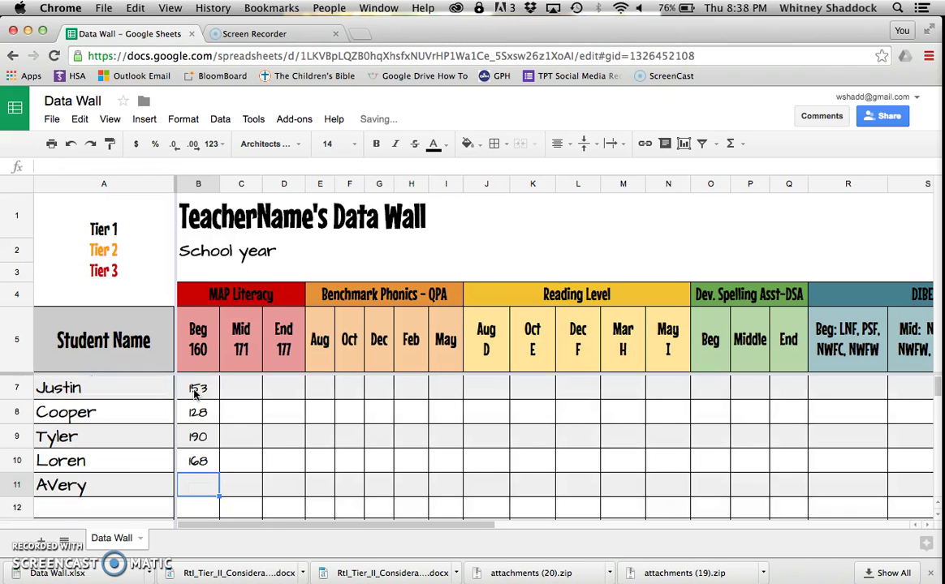
text(1)
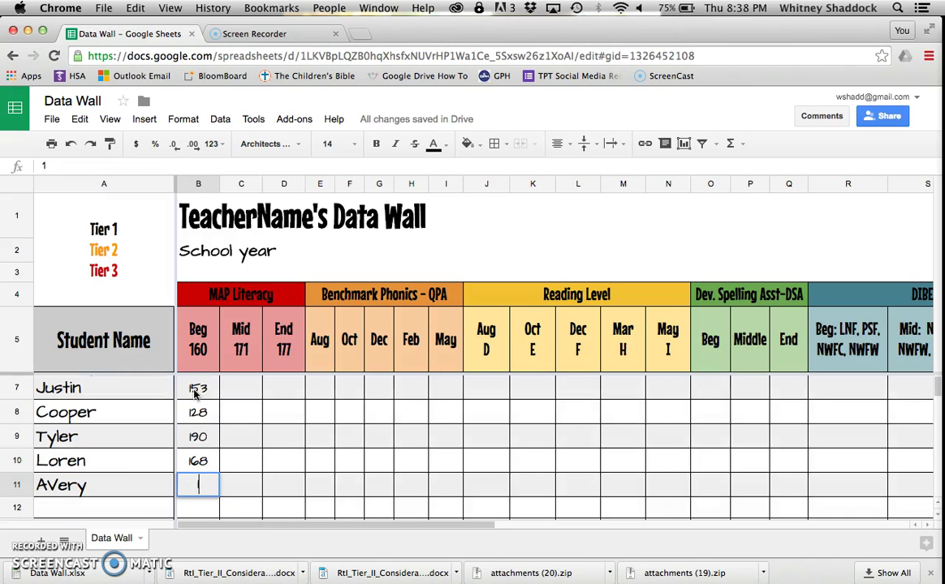
text(09)
key(Return)
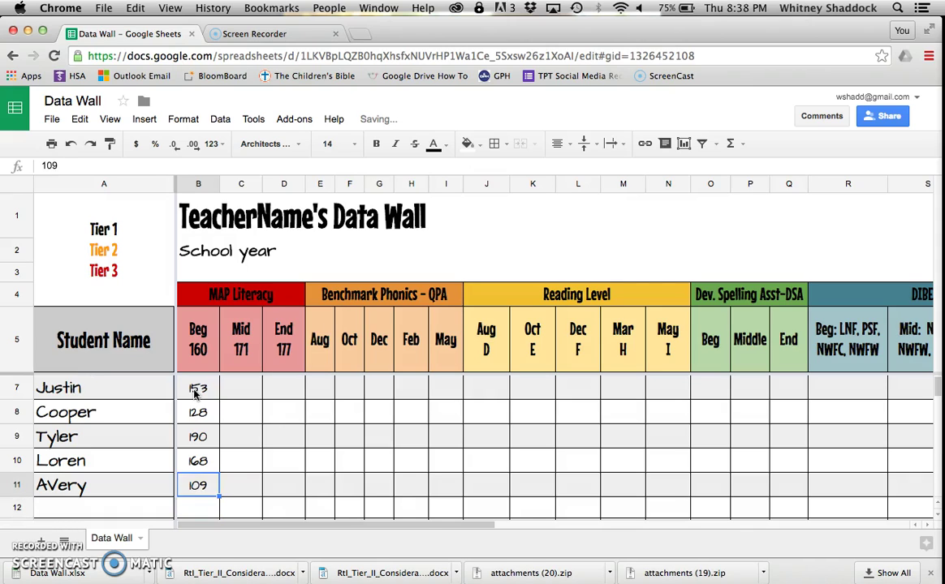
Sort the whole student rows 6 to 11 as a range by Column B in A → Z order, without a header row.
click(193, 393)
key(Up)
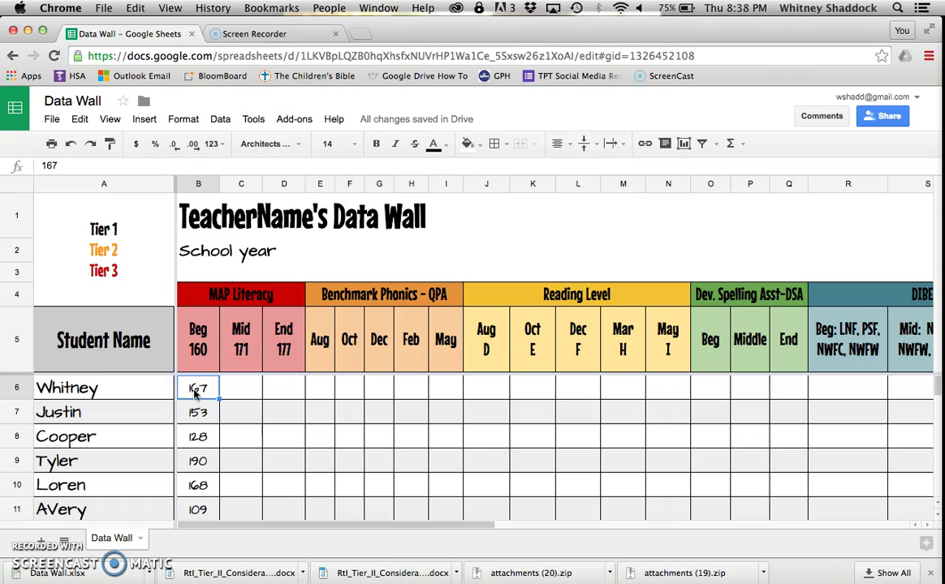
key(Down)
key(Up)
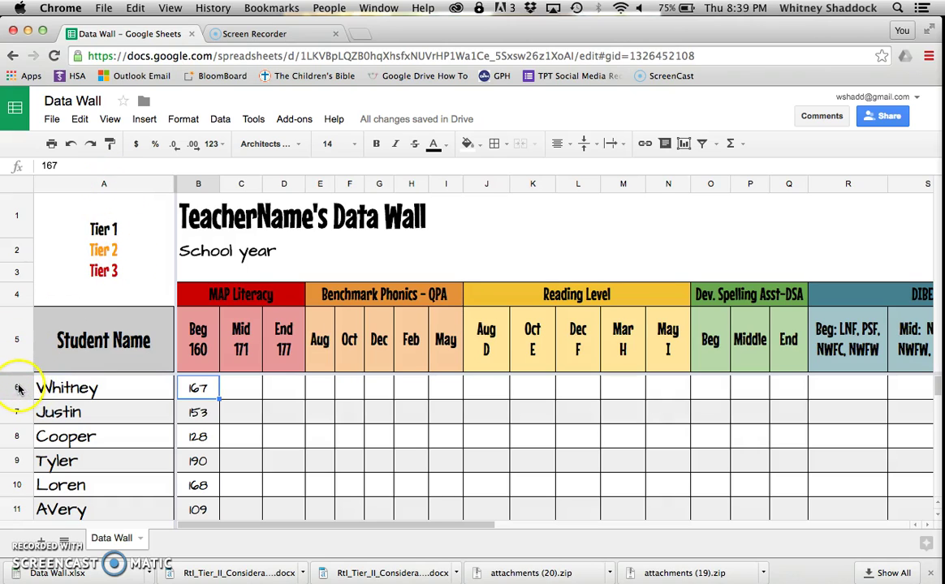
drag(17, 388, 27, 505)
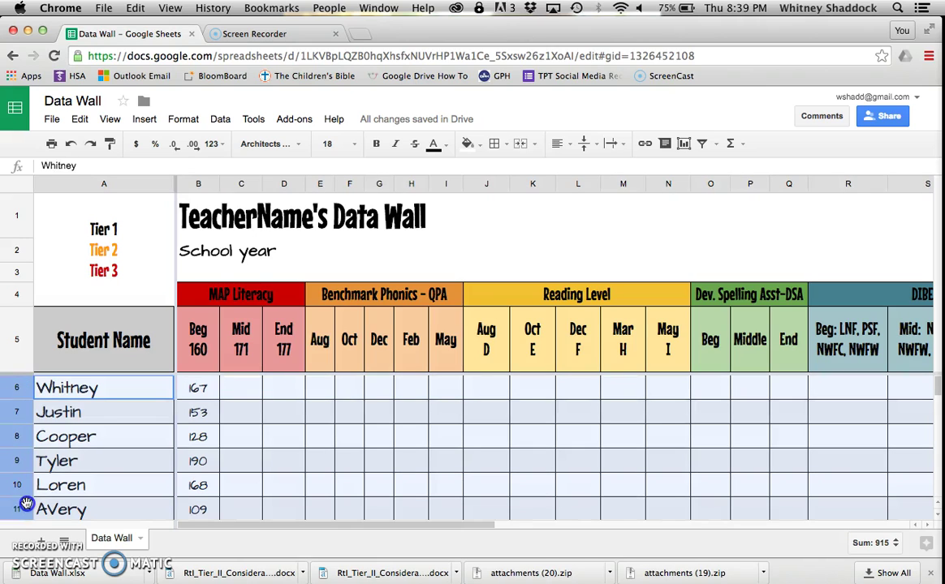
click(220, 119)
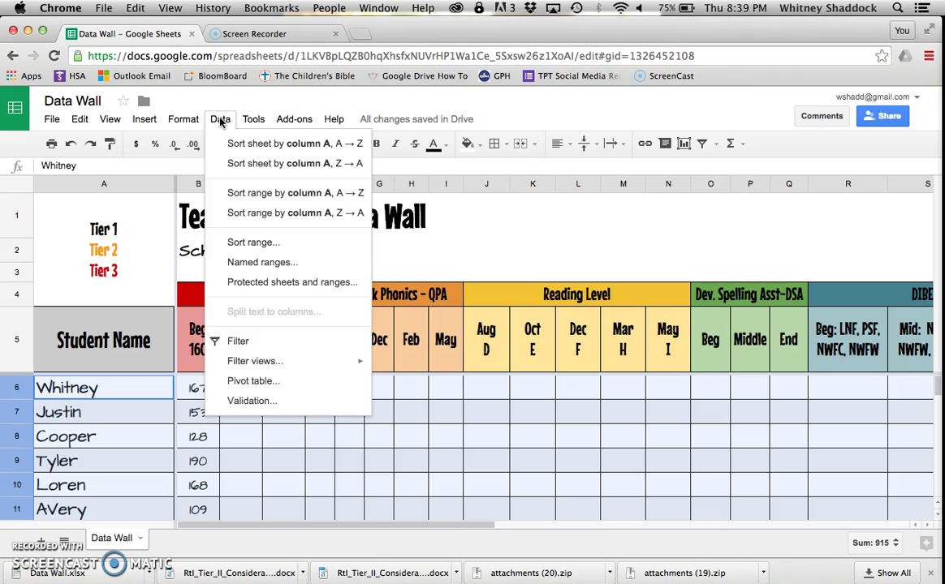
click(264, 150)
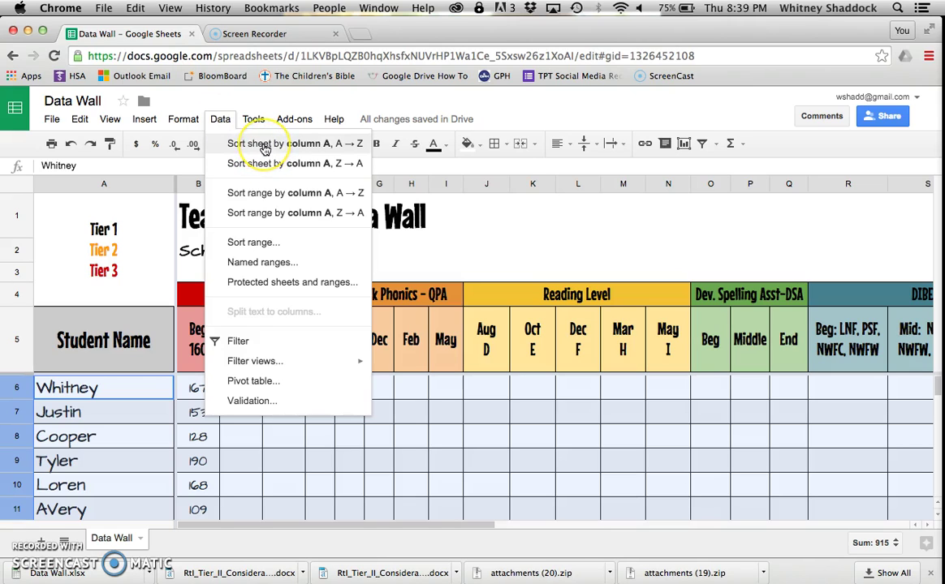
click(265, 147)
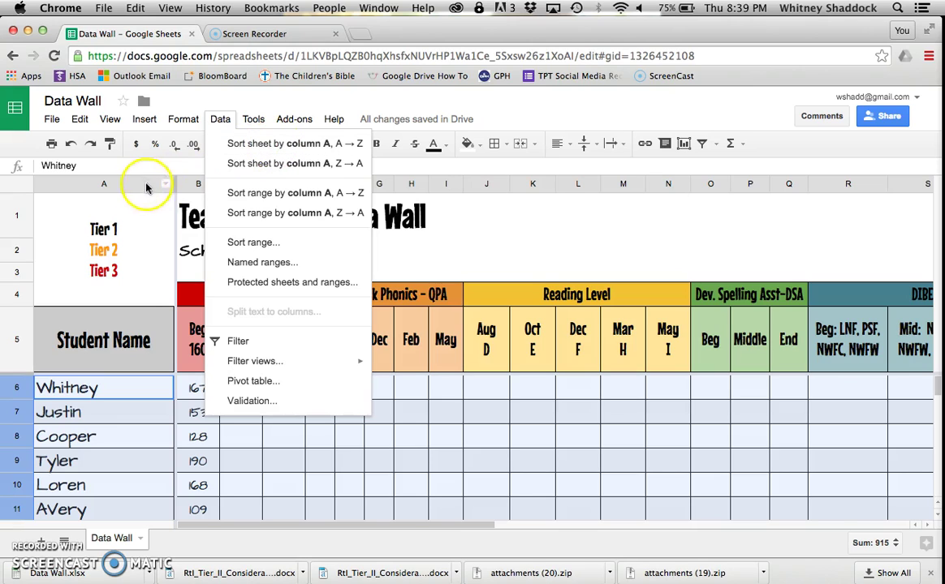
click(275, 148)
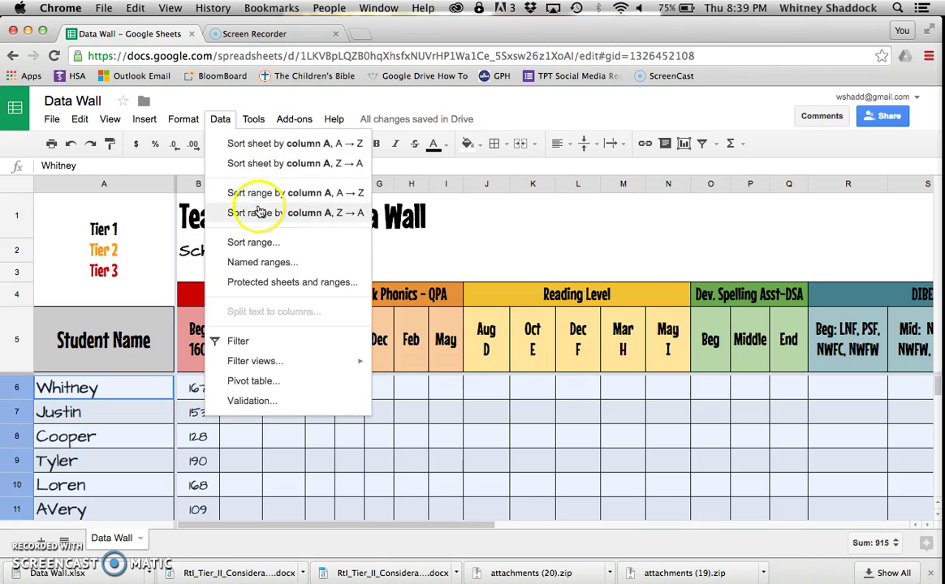
click(254, 244)
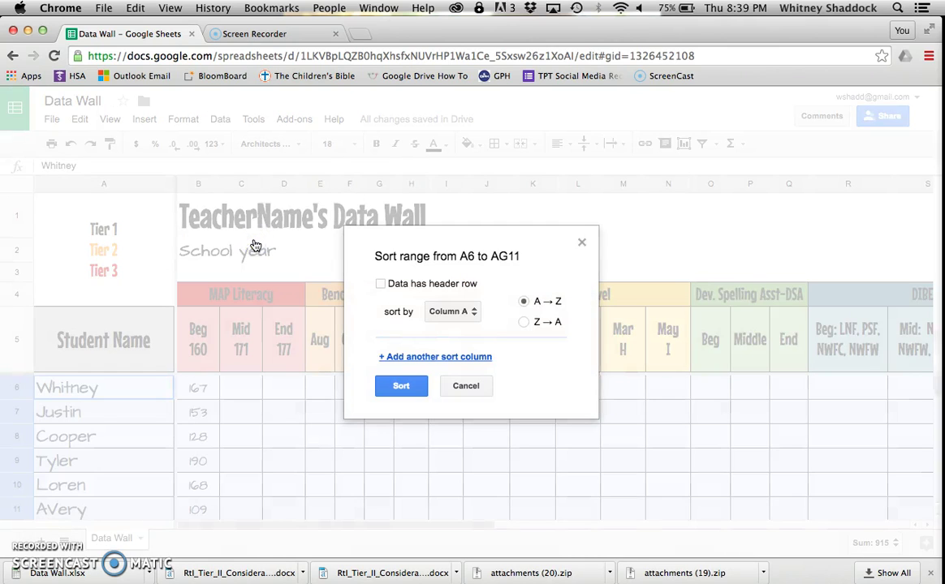
click(473, 315)
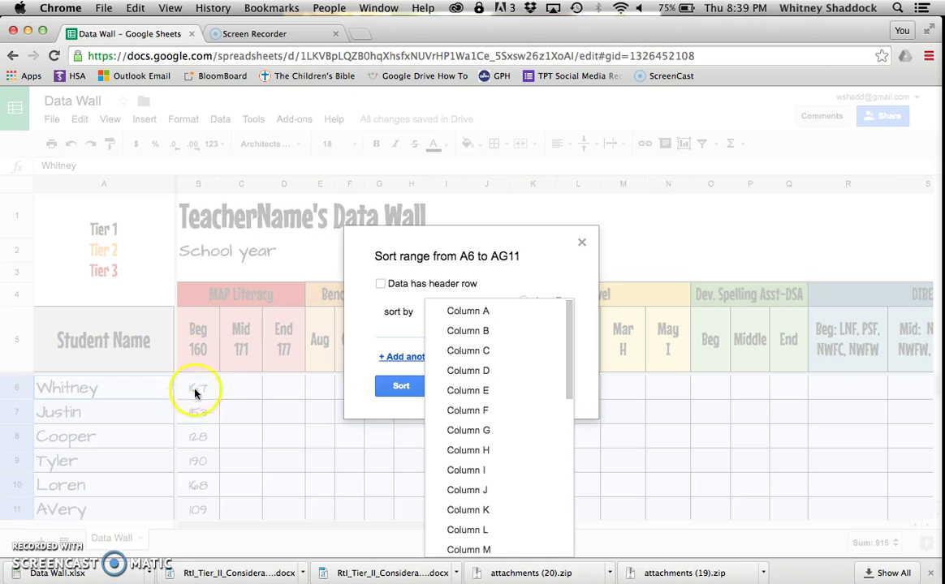
click(467, 330)
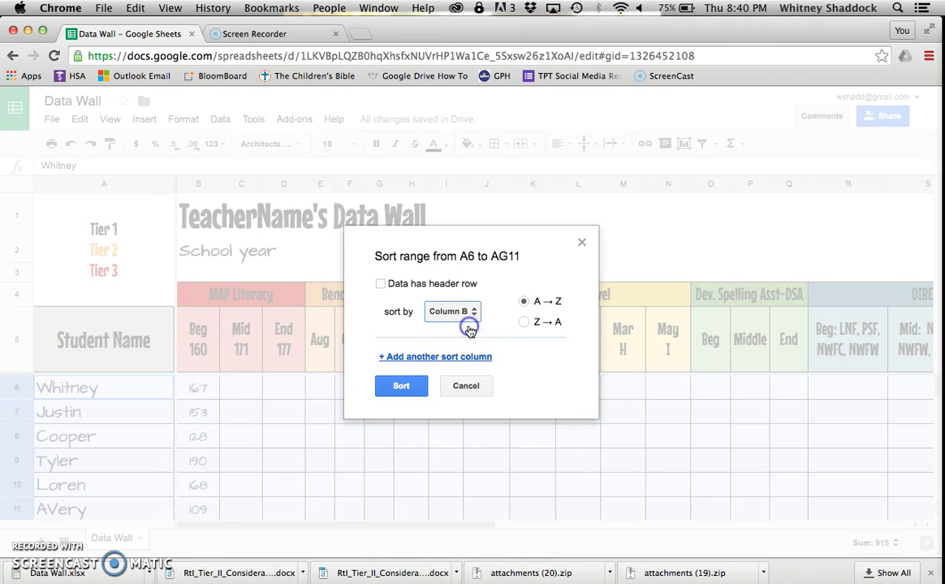
click(524, 322)
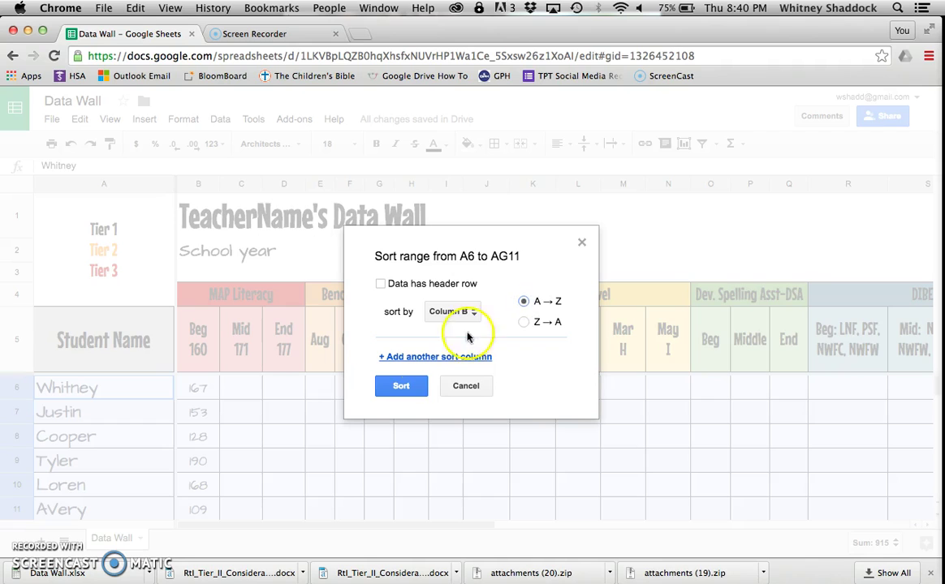
click(398, 393)
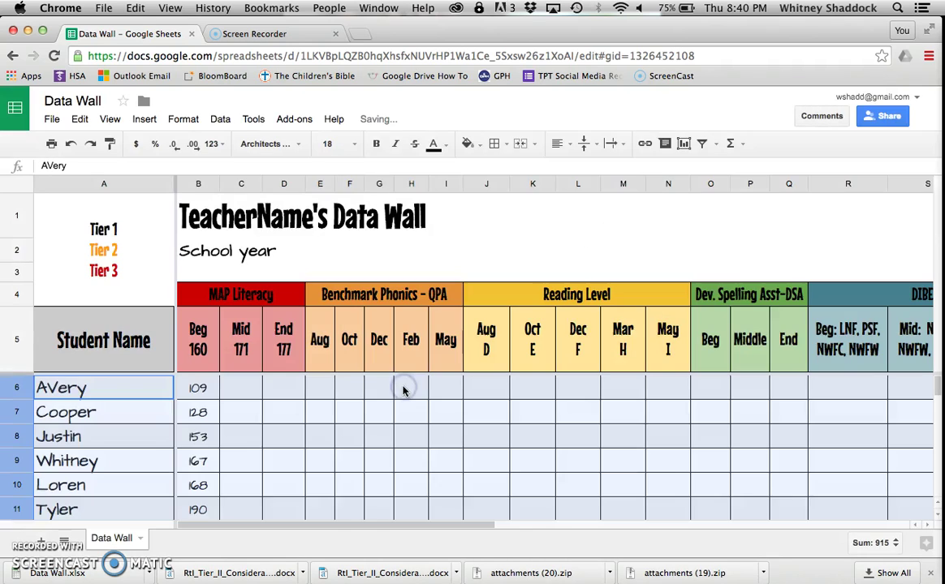
Color the MAP Literacy Beg scores in rows 6 to 8 dark red to match the Tier 3 label.
click(236, 393)
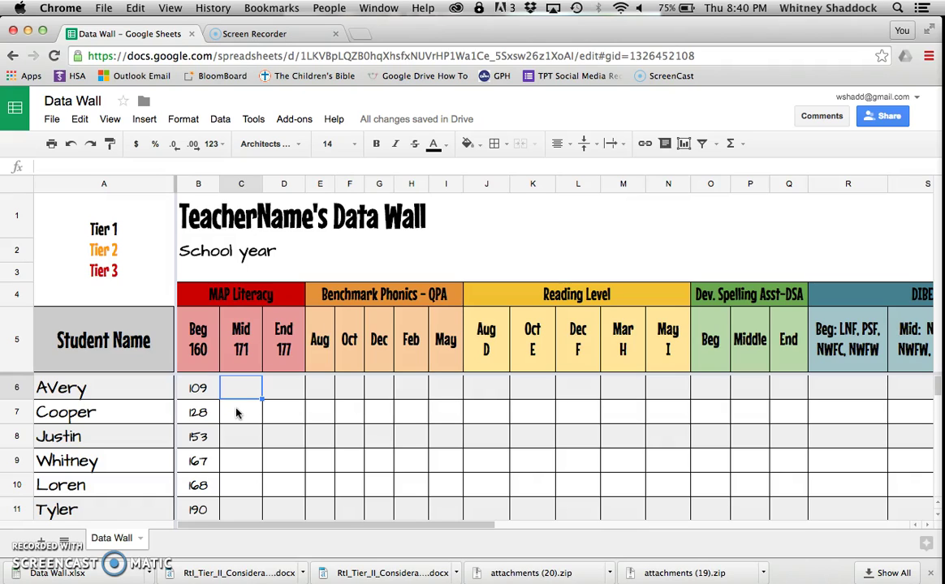
click(197, 388)
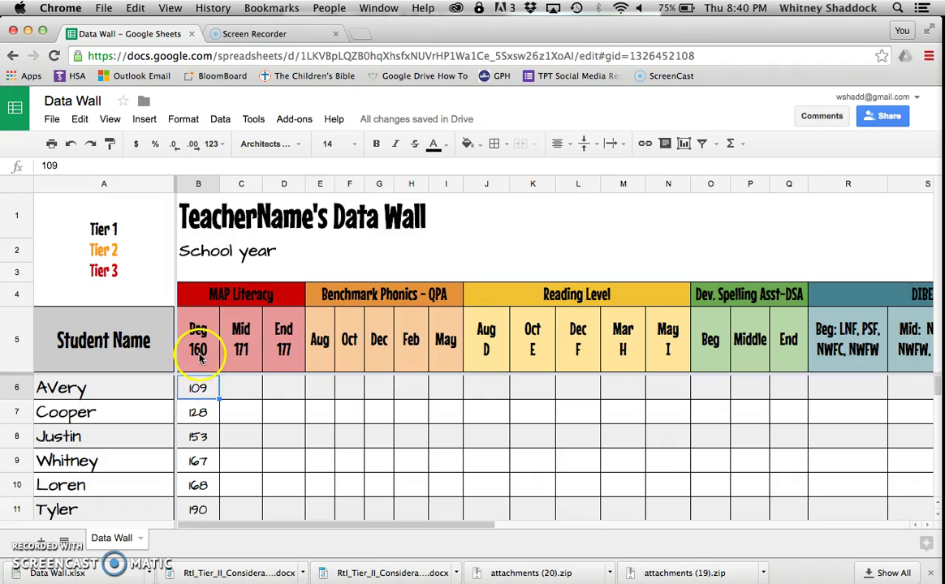
drag(199, 398, 207, 439)
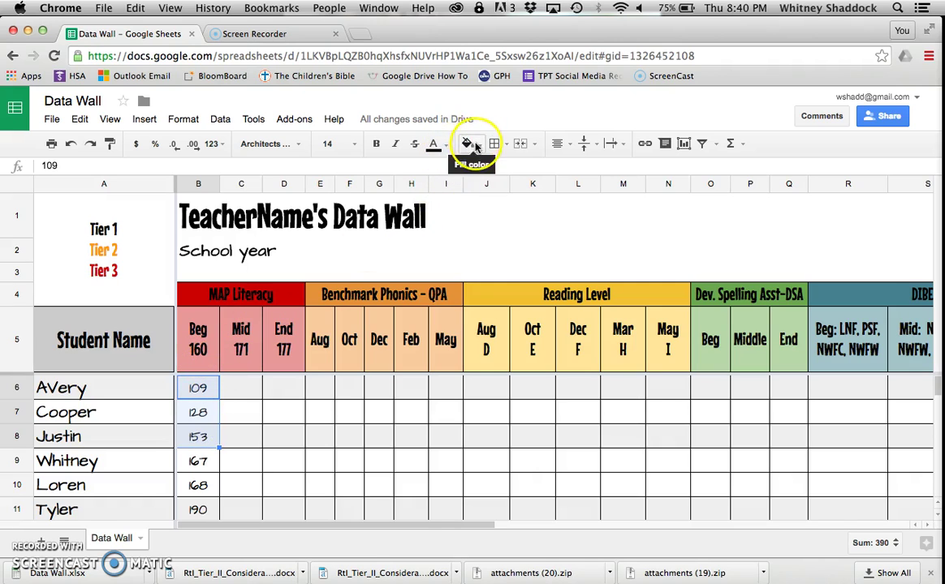
click(442, 145)
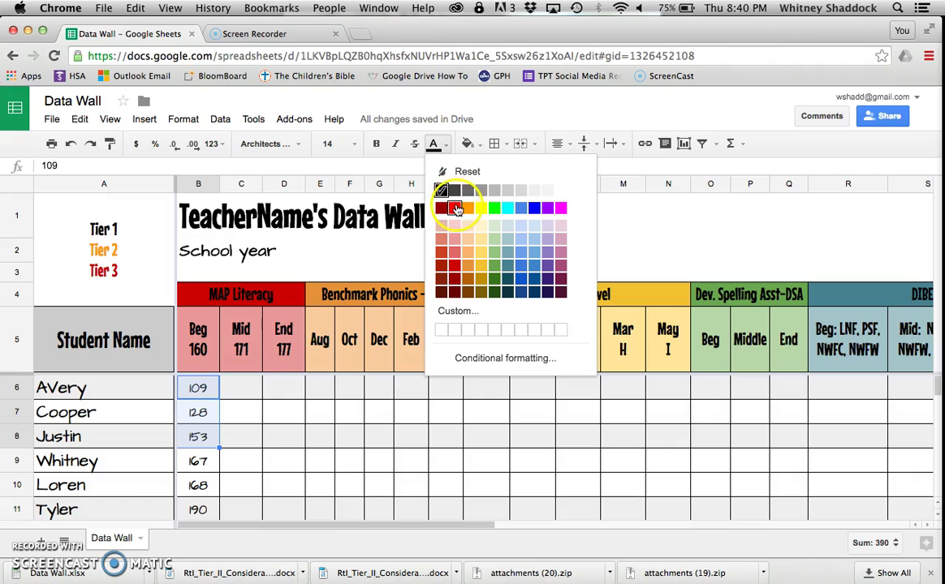
click(449, 254)
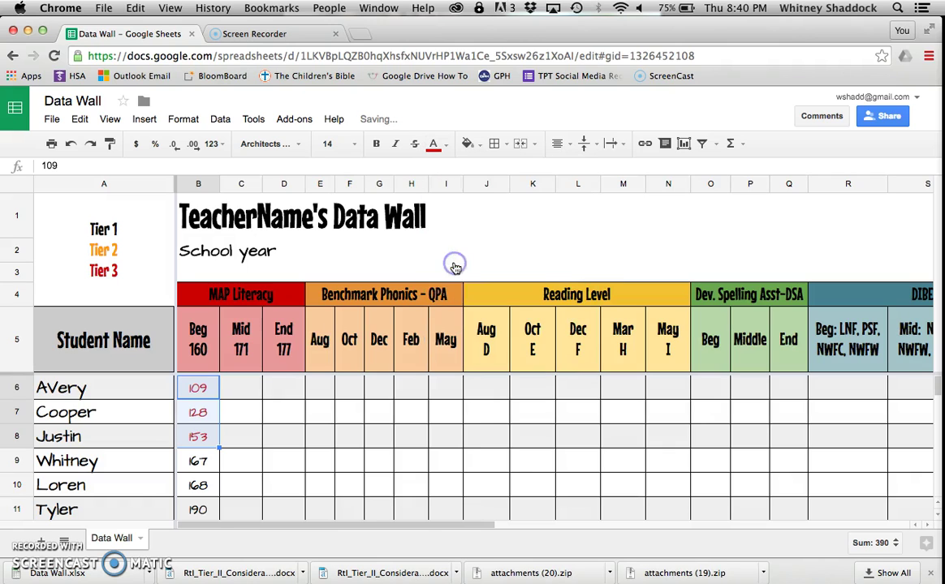
click(279, 413)
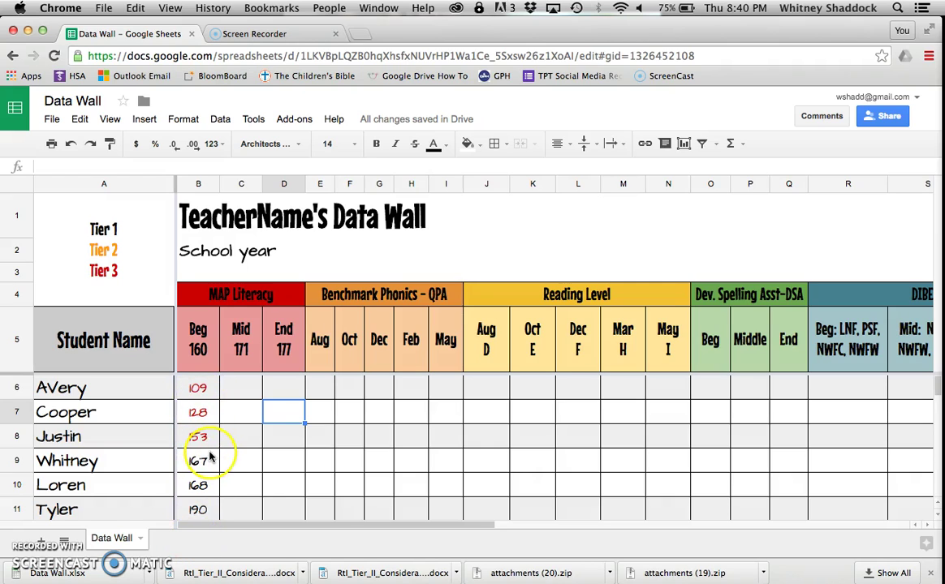
Undo the red text color on the MAP Literacy Beg scores.
key(super+z)
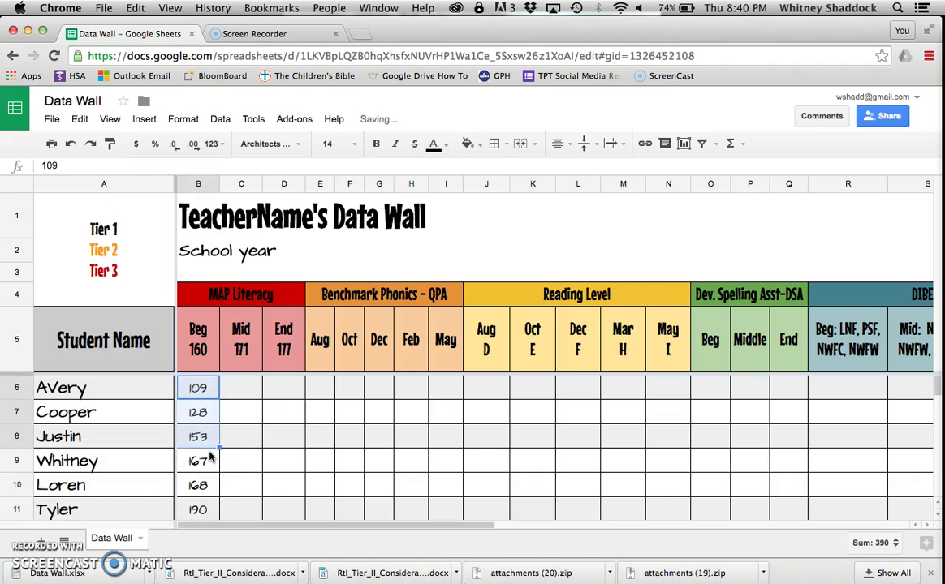
click(232, 391)
click(235, 460)
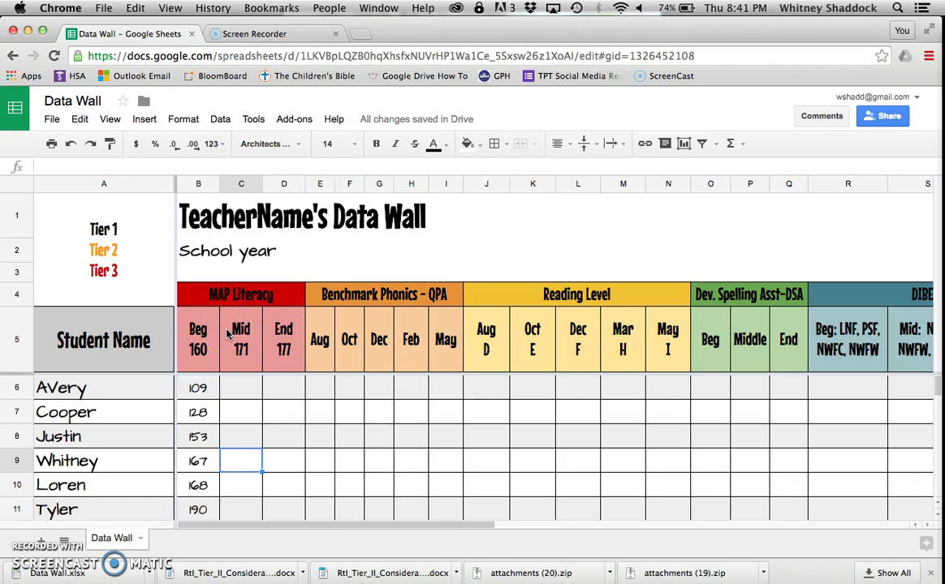
Replace the Benchmark Phonics - QPA header in row 4 with Phonics Assessment.
scroll(228, 333, right, 5)
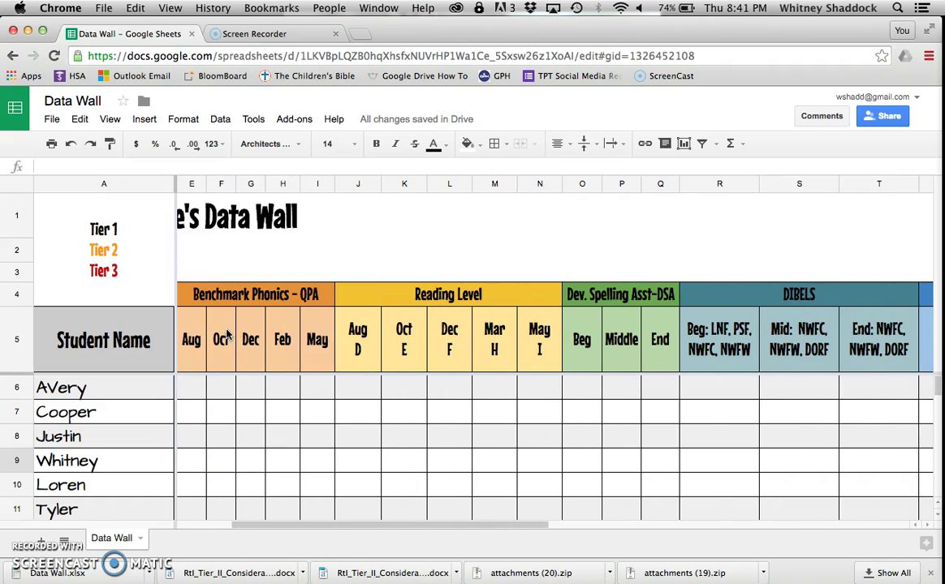
scroll(228, 334, left, 1)
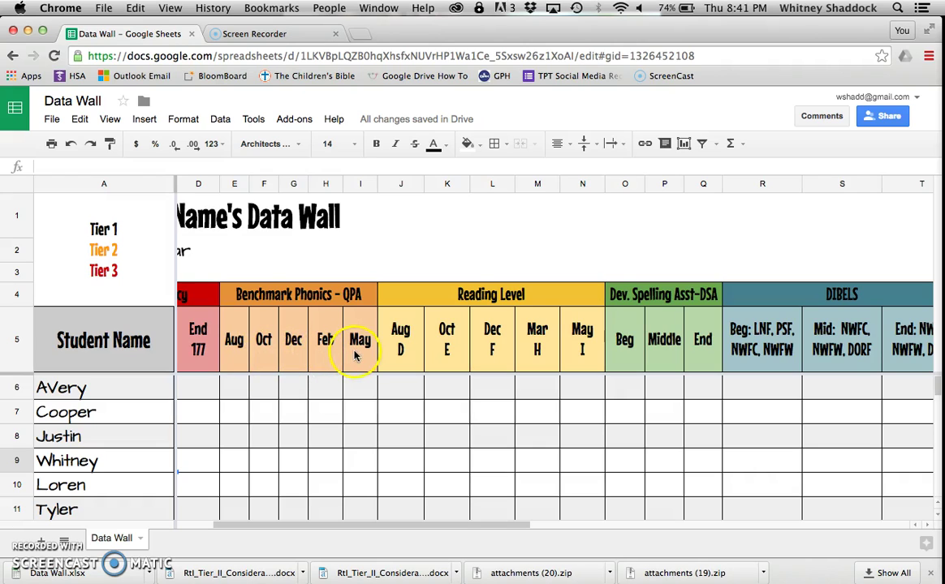
click(257, 301)
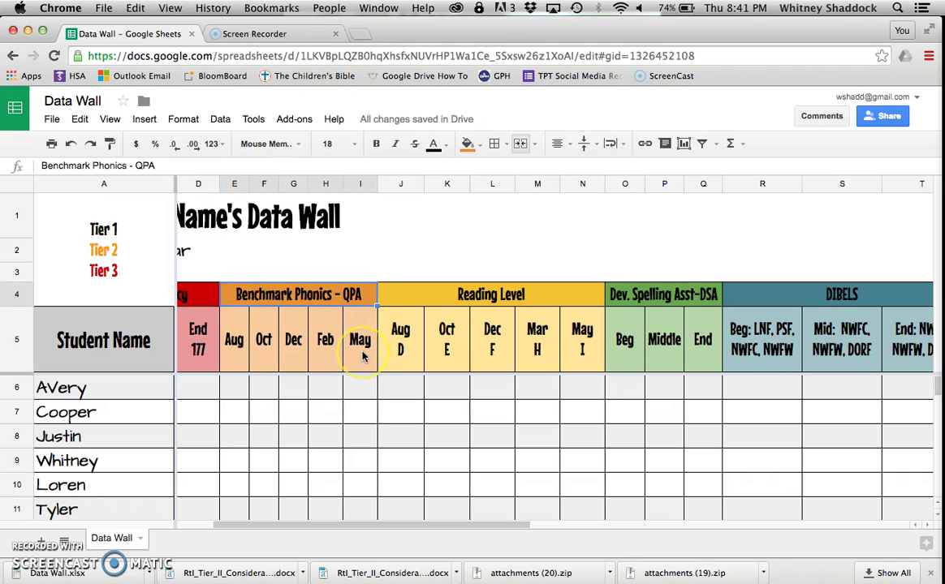
text(Phonics)
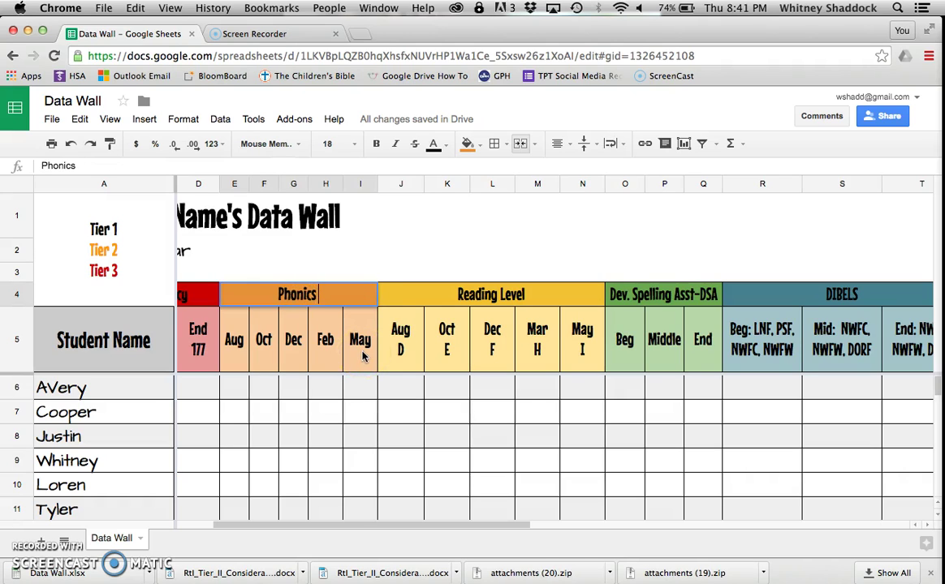
text( Assessment)
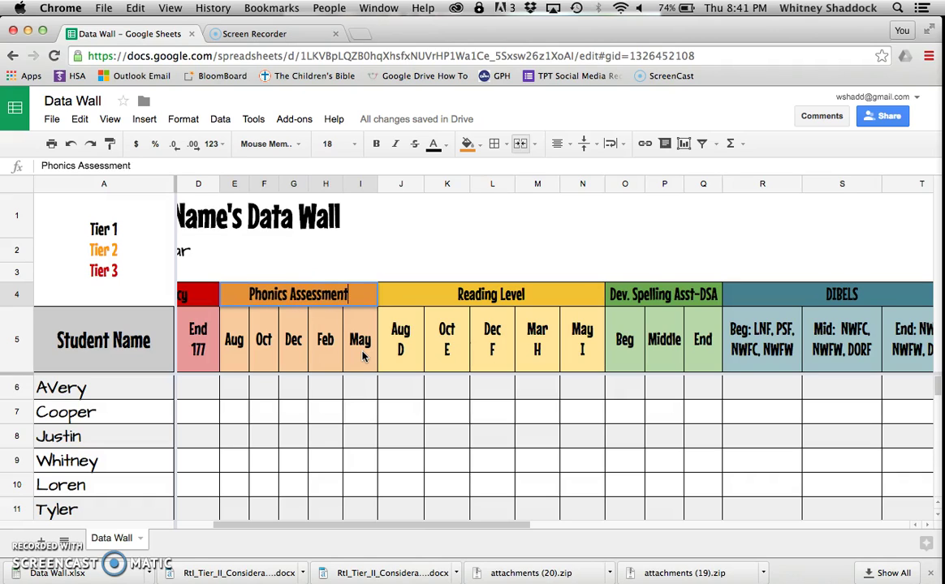
key(Return)
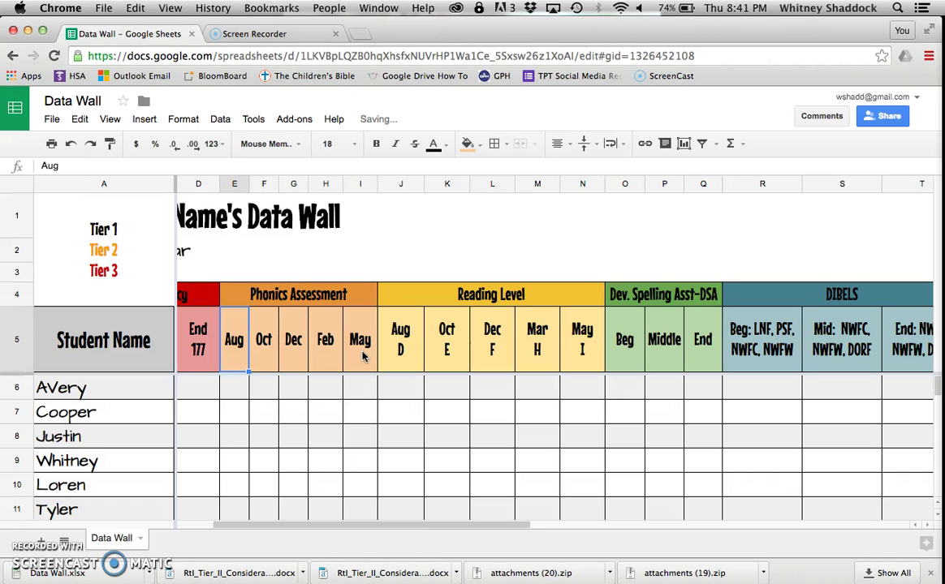
key(Right)
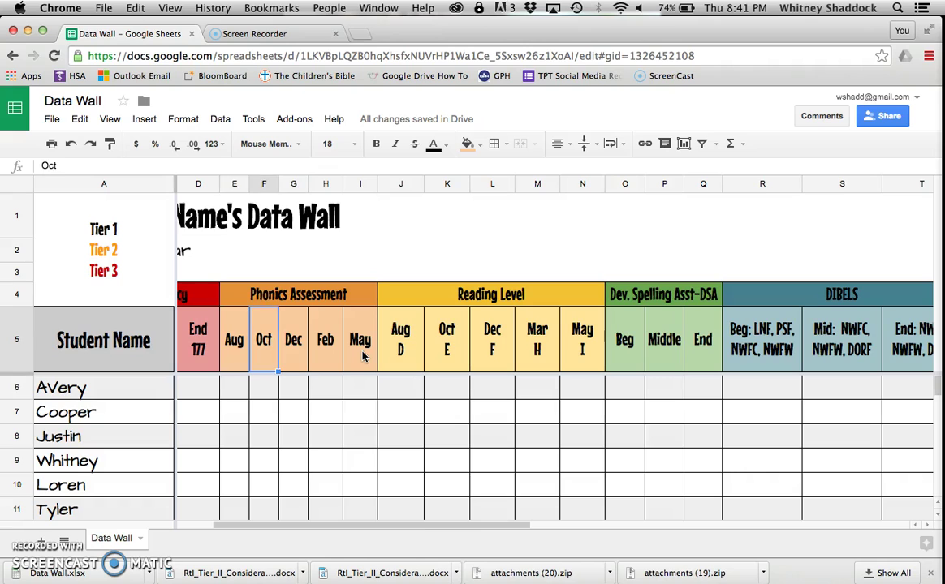
key(Left)
key(Right)
key(Right)
key(Right)
key(Right)
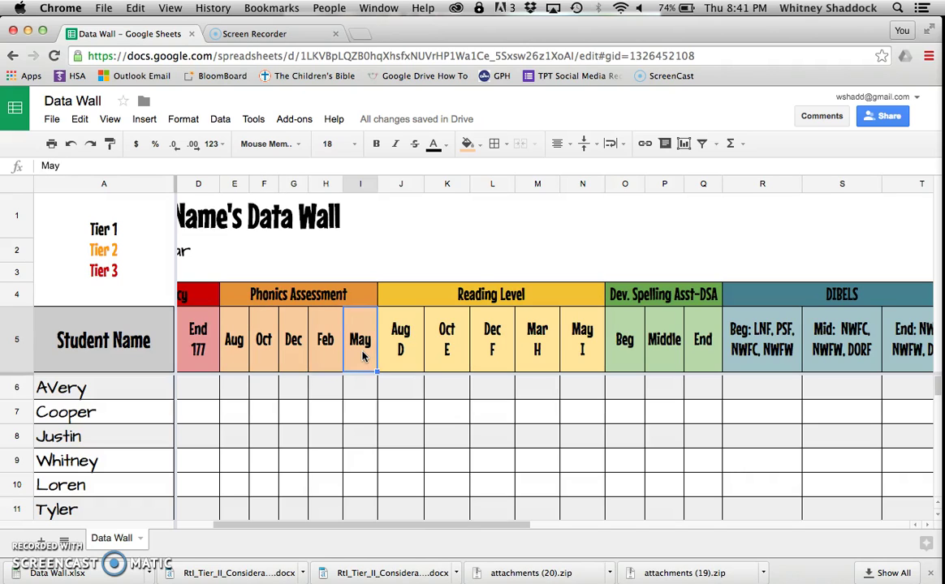
key(Left)
key(Left)
key(Left)
key(Left)
key(Up)
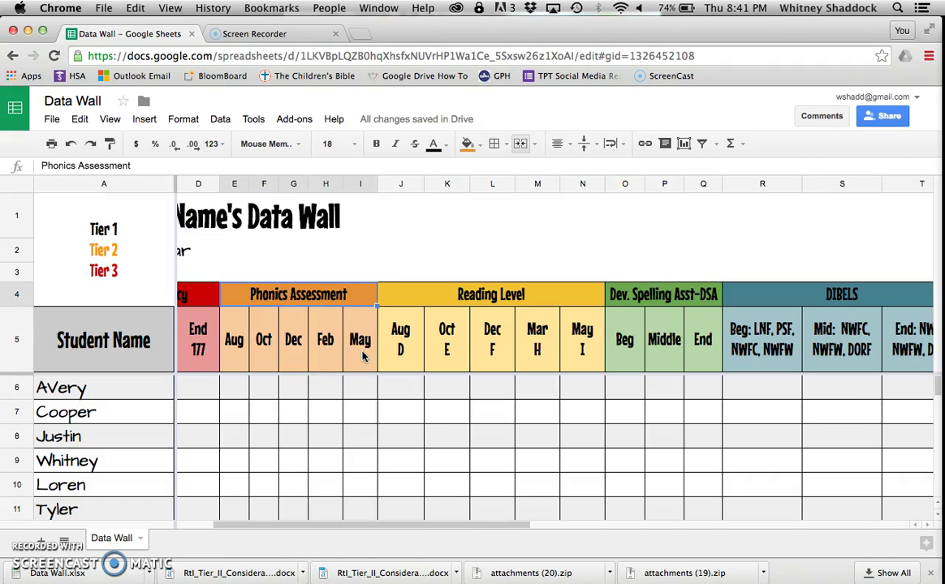
Rename the Aug, Oct and Dec subheaders under Phonics Assessment as Beg, Mid and End.
key(Down)
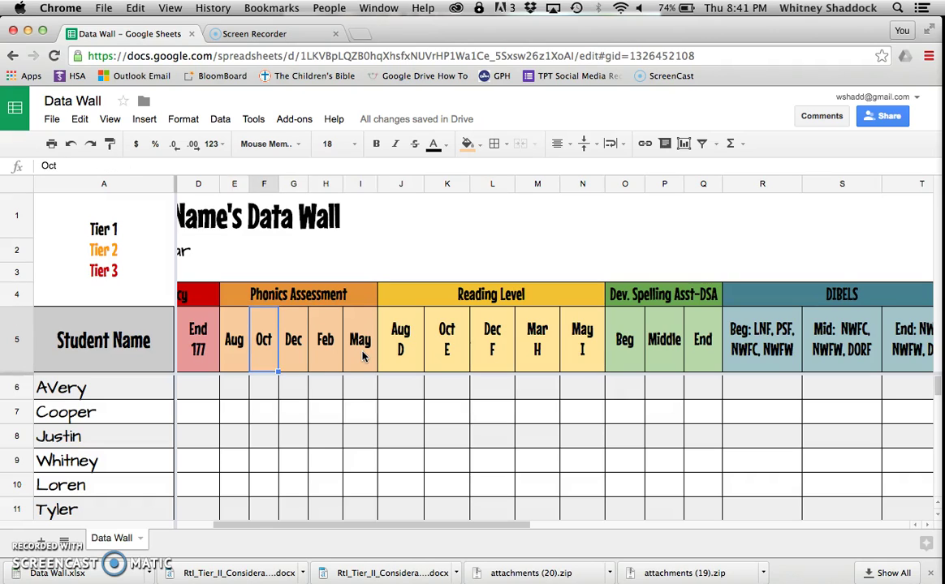
key(Left)
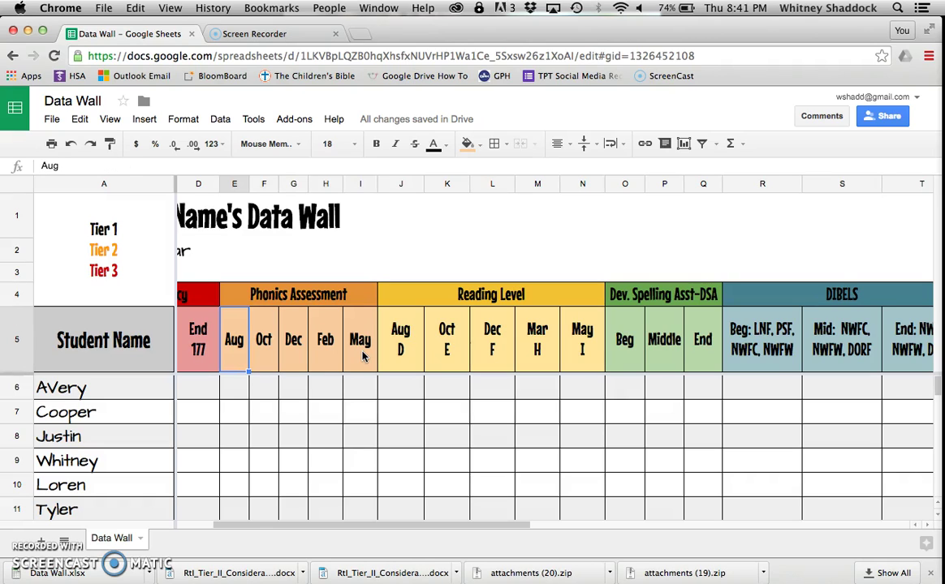
text(Beg)
key(Tab)
text(Mid)
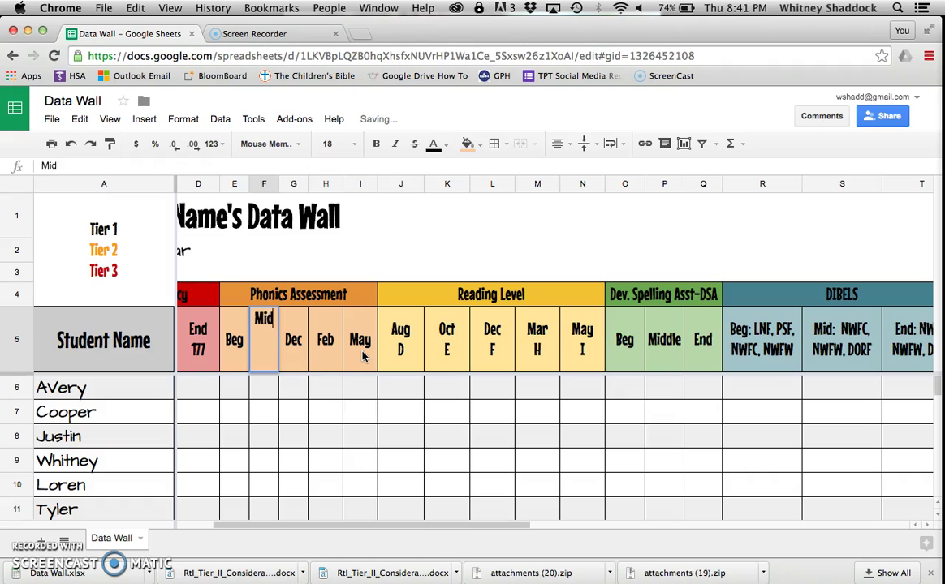
key(Tab)
text(End)
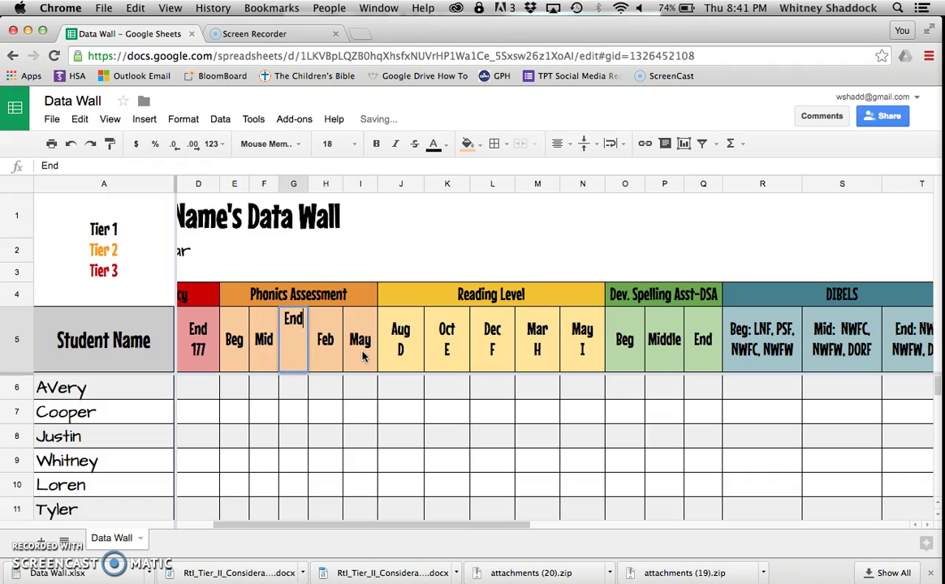
key(Return)
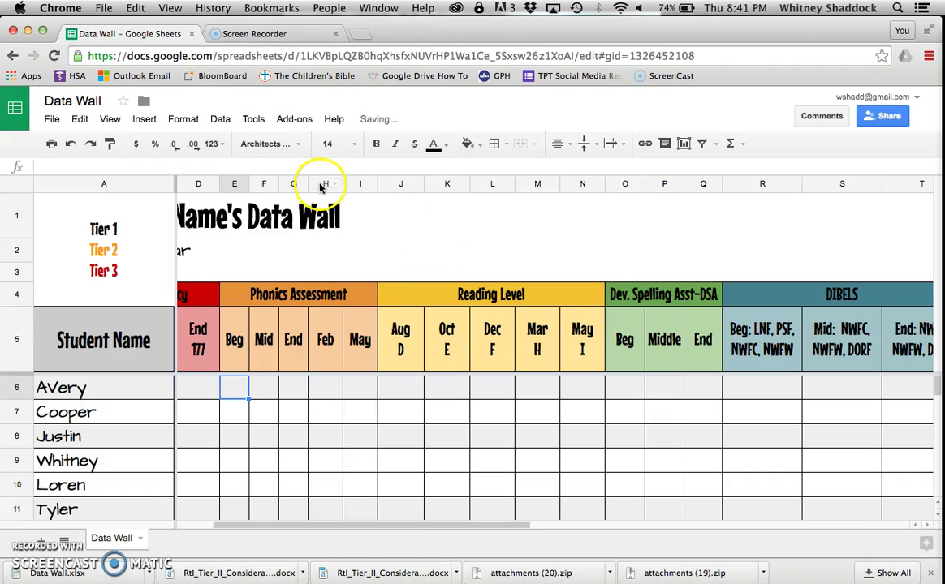
Delete columns H and I, which hold the Feb and May phonics subheaders.
drag(319, 185, 359, 184)
right_click(350, 184)
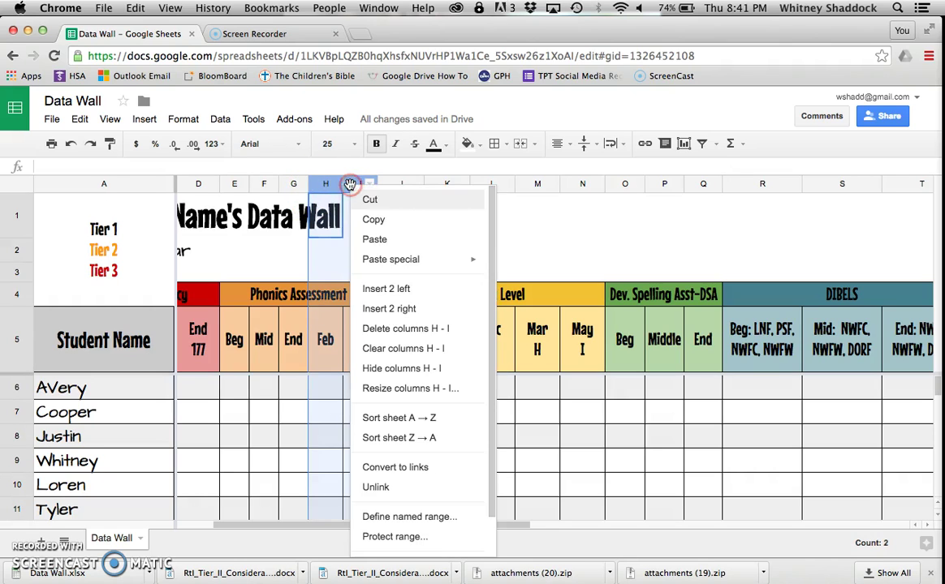
click(382, 329)
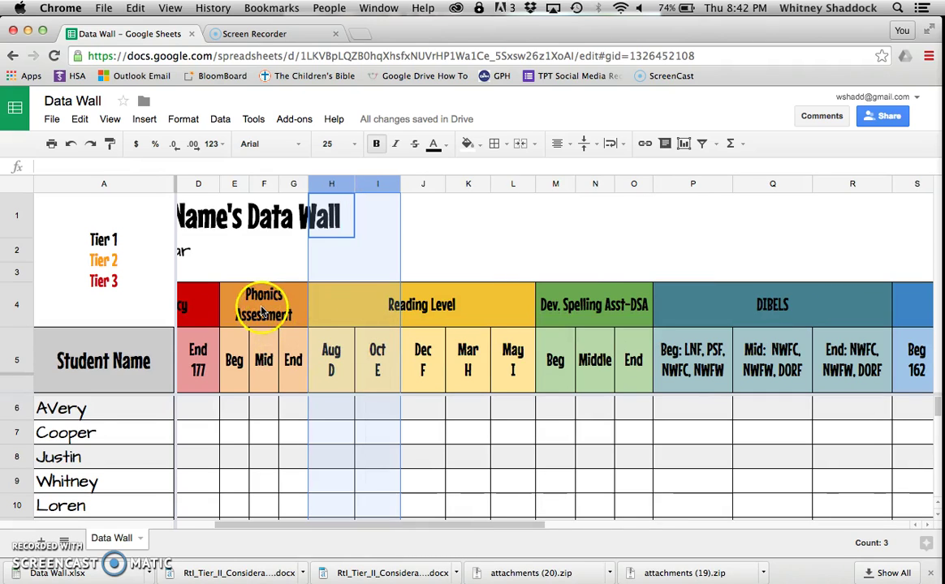
Set the font size of the Phonics Assessment header to 14.
click(271, 321)
click(274, 315)
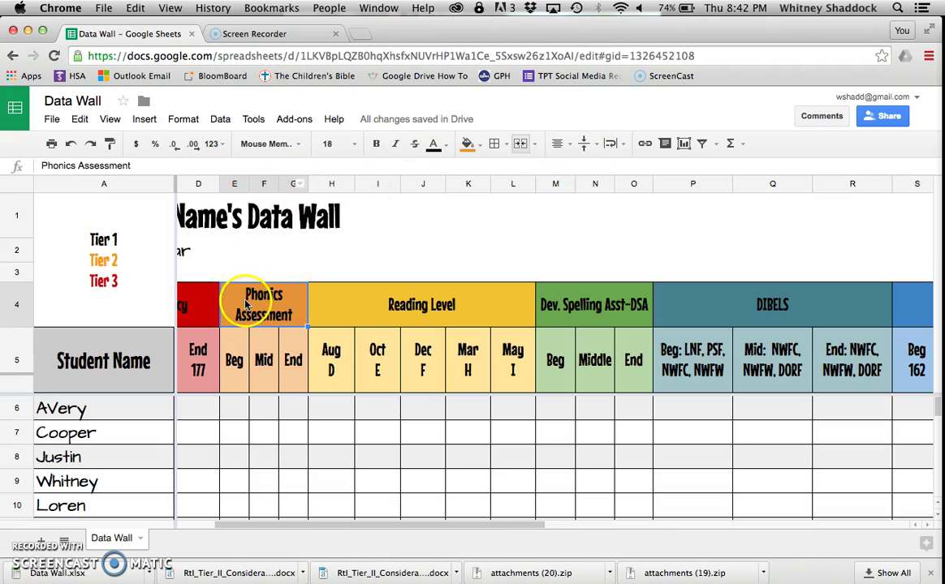
click(327, 144)
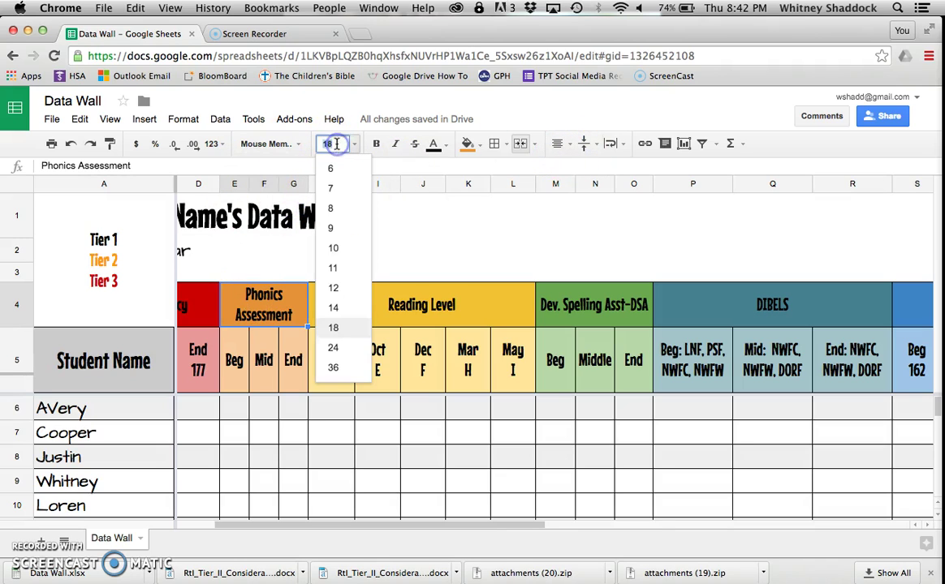
click(336, 326)
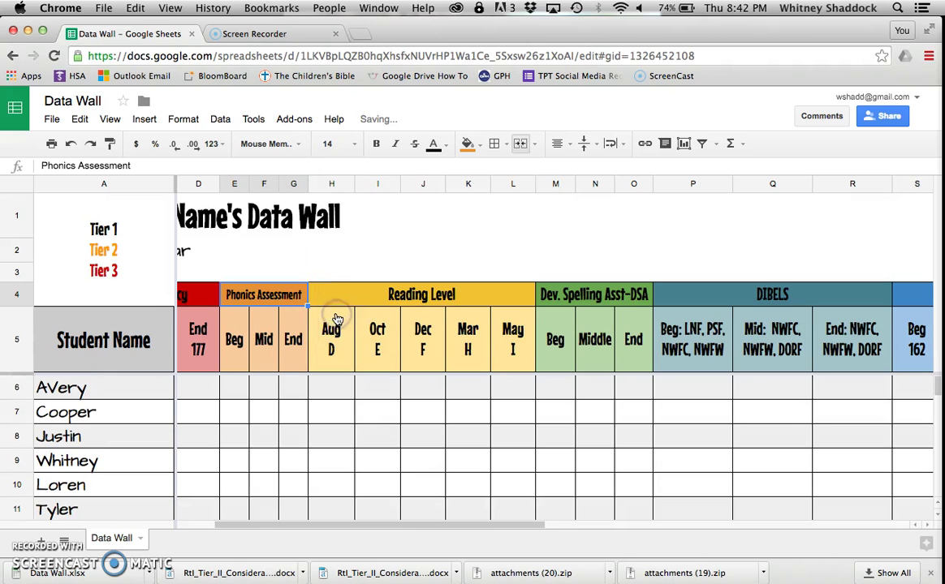
click(276, 357)
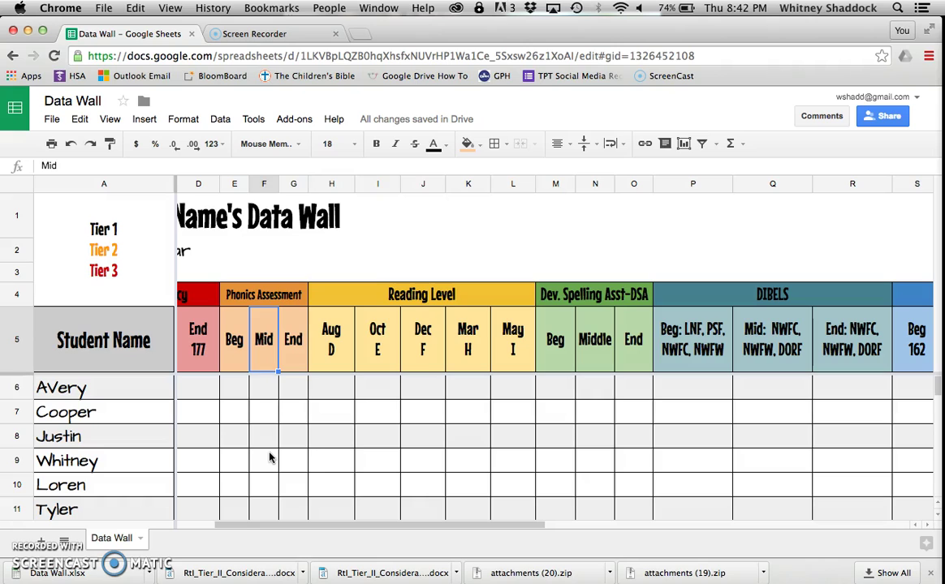
Undo the phonics section changes: the header font size, the column deletion, and the renamed subheaders and header.
click(261, 393)
key(super+z)
key(super+z)
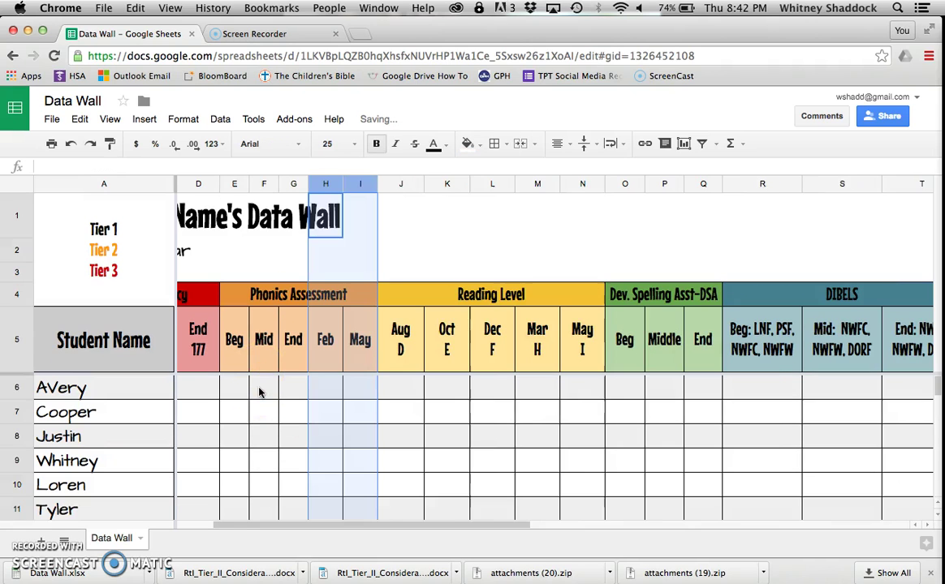
key(super+z)
key(super+z)
key(super+z)
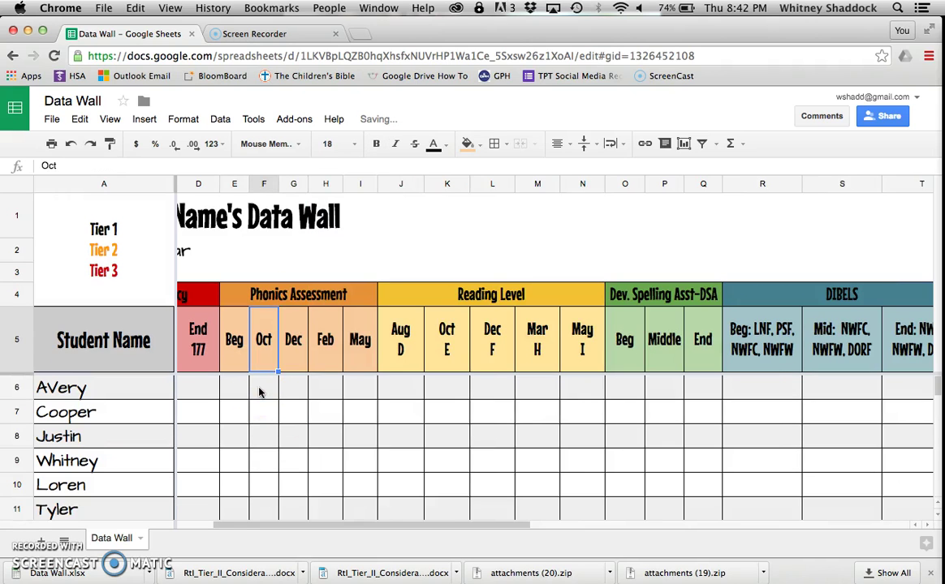
key(super+z)
key(super+z)
key(super+z)
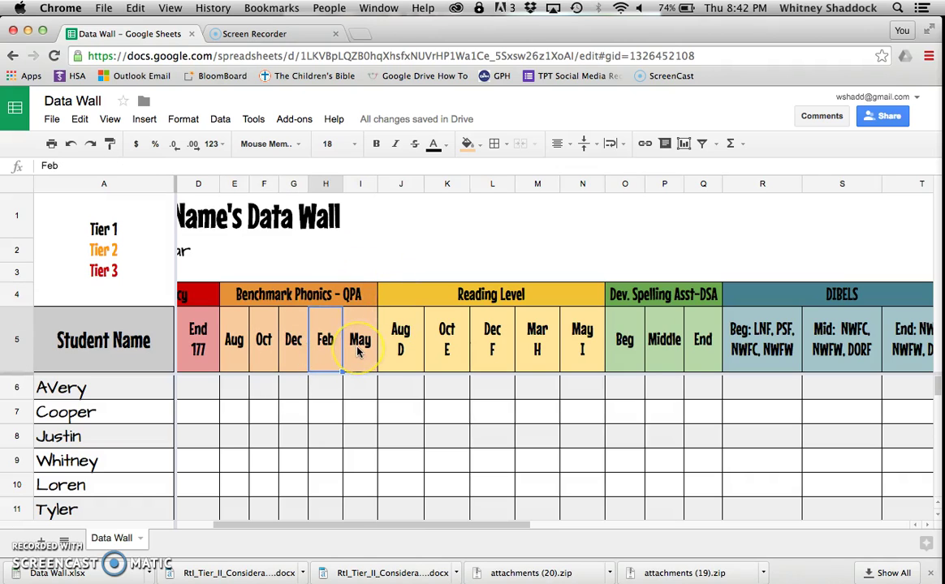
Insert one column before the May column in the Benchmark Phonics - QPA section.
click(356, 186)
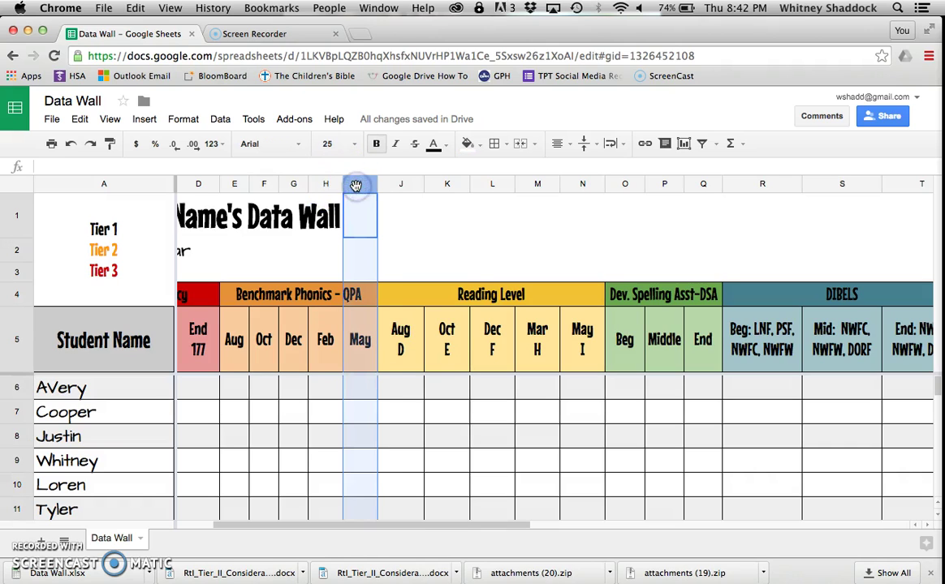
right_click(355, 186)
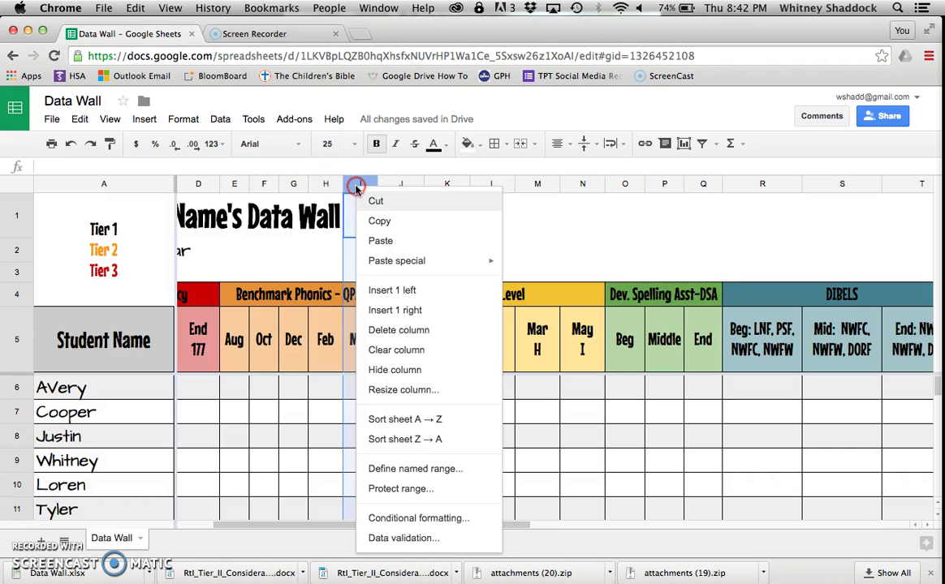
click(376, 290)
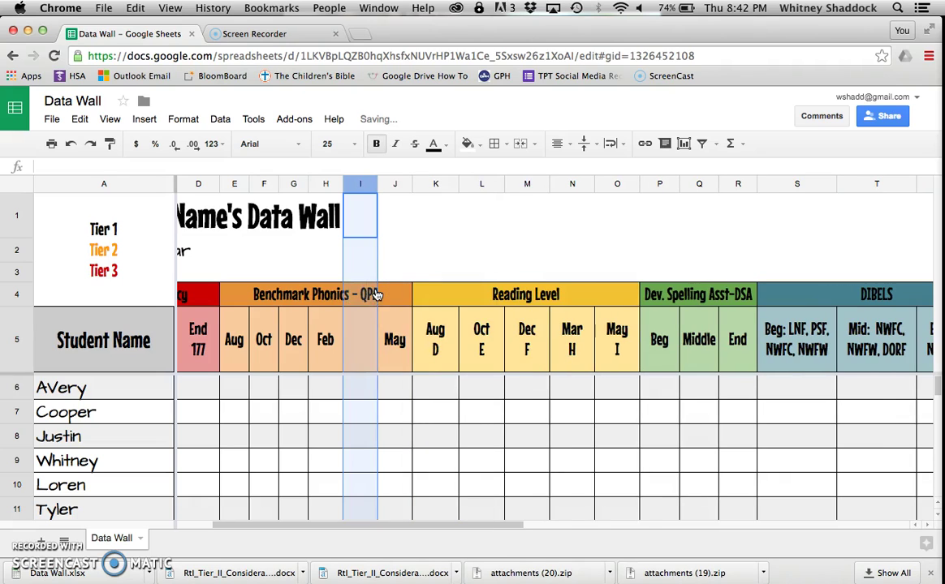
click(358, 341)
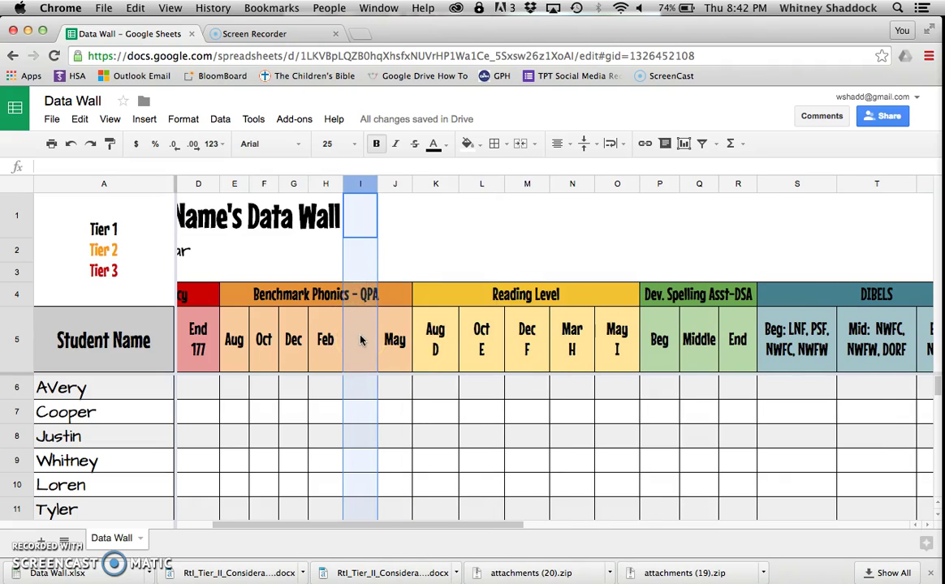
Delete the empty column I between Feb and May in the Benchmark Phonics - QPA section.
right_click(353, 185)
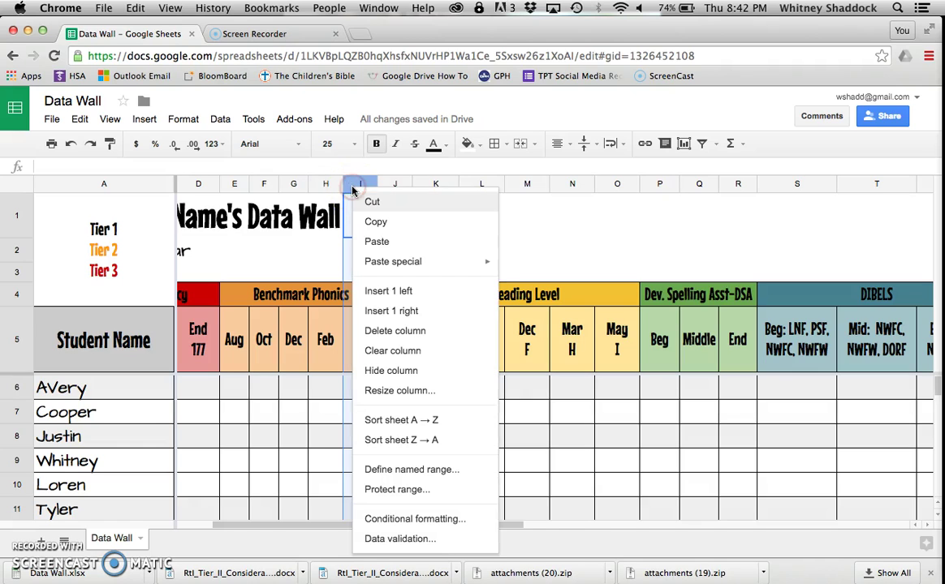
click(325, 359)
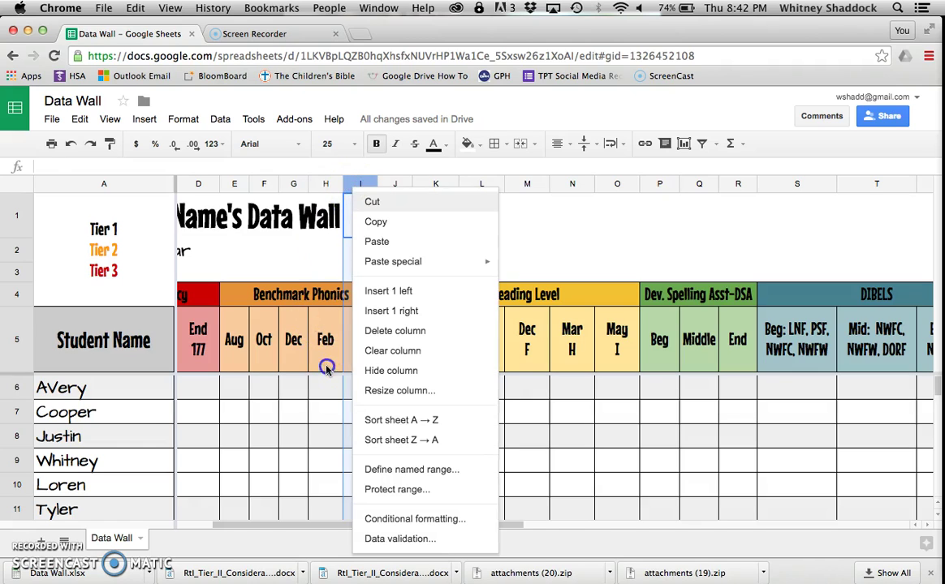
click(358, 186)
right_click(358, 186)
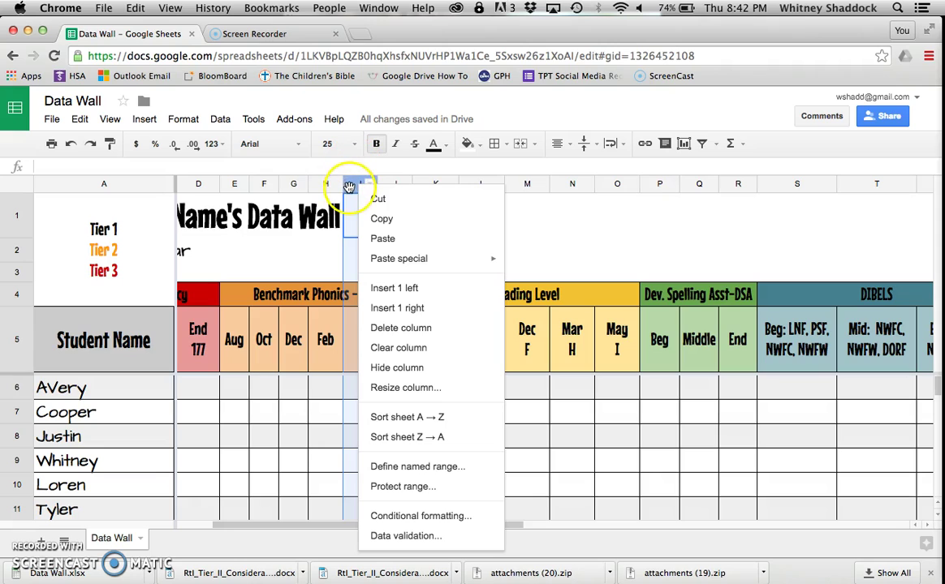
click(392, 328)
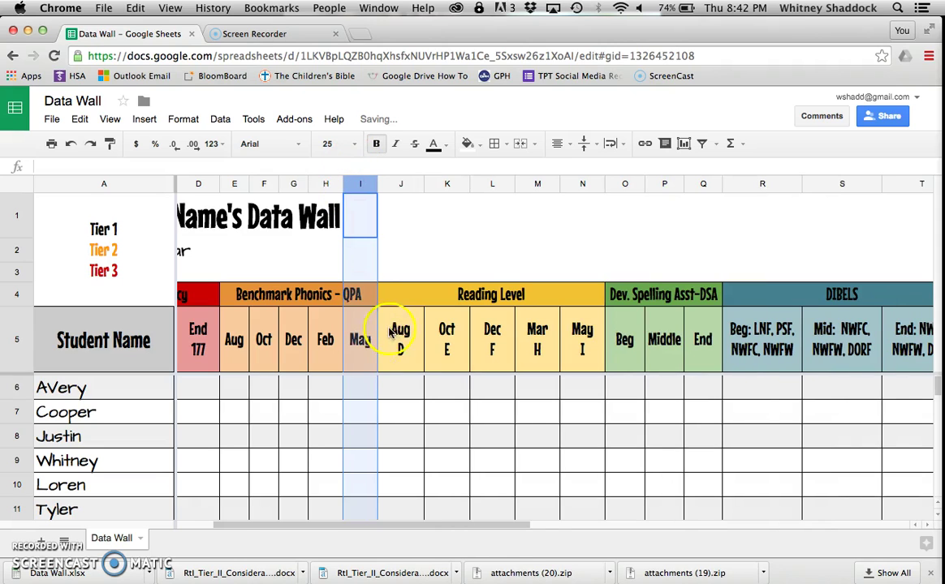
click(327, 394)
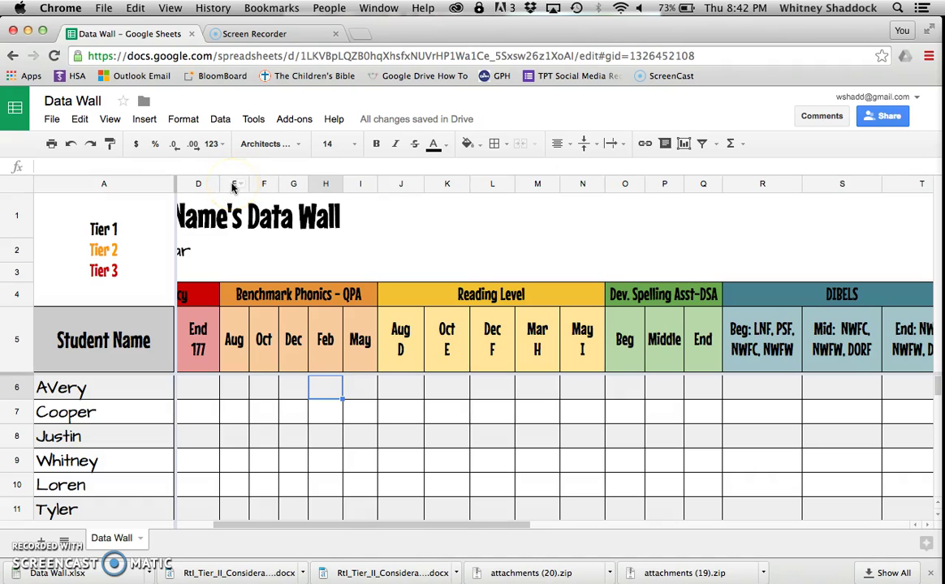
Delete columns E through I, which hold the whole Benchmark Phonics - QPA section.
drag(234, 186, 354, 185)
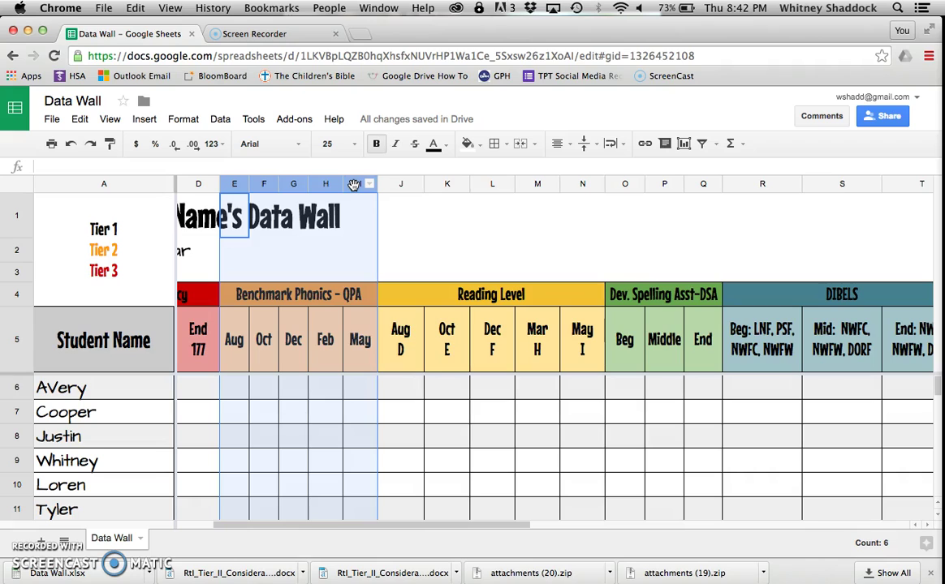
right_click(355, 185)
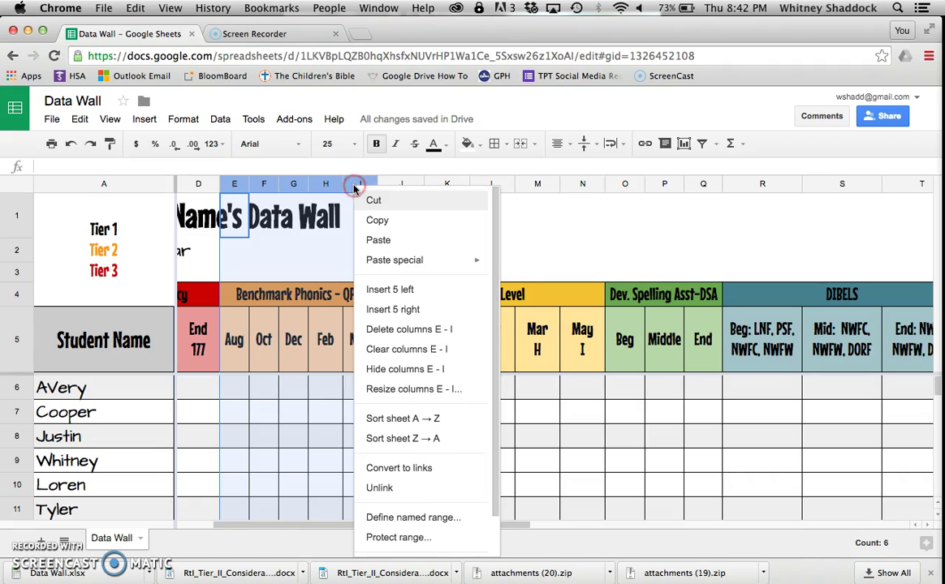
click(374, 329)
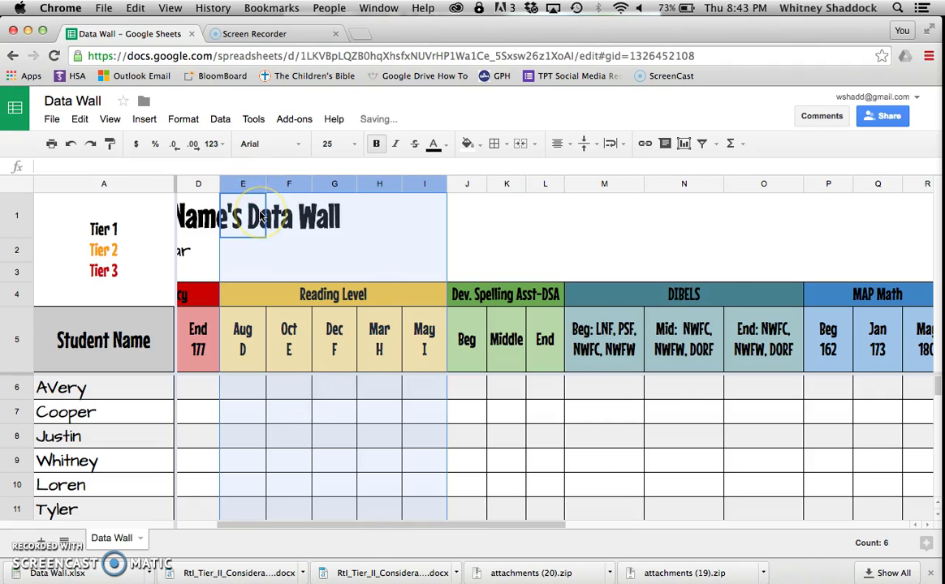
Undo the deletion of the Benchmark Phonics - QPA columns.
key(super+z)
right_click(234, 183)
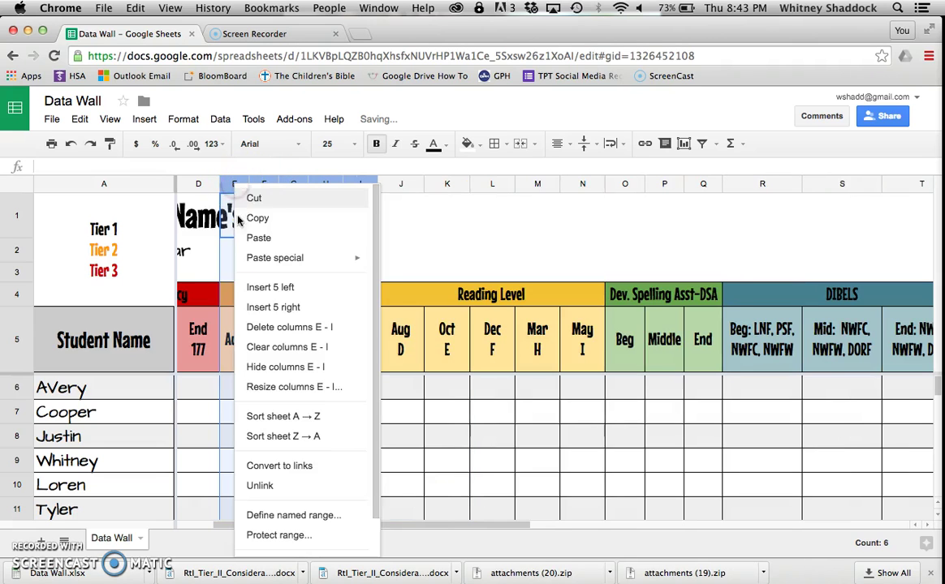
click(412, 215)
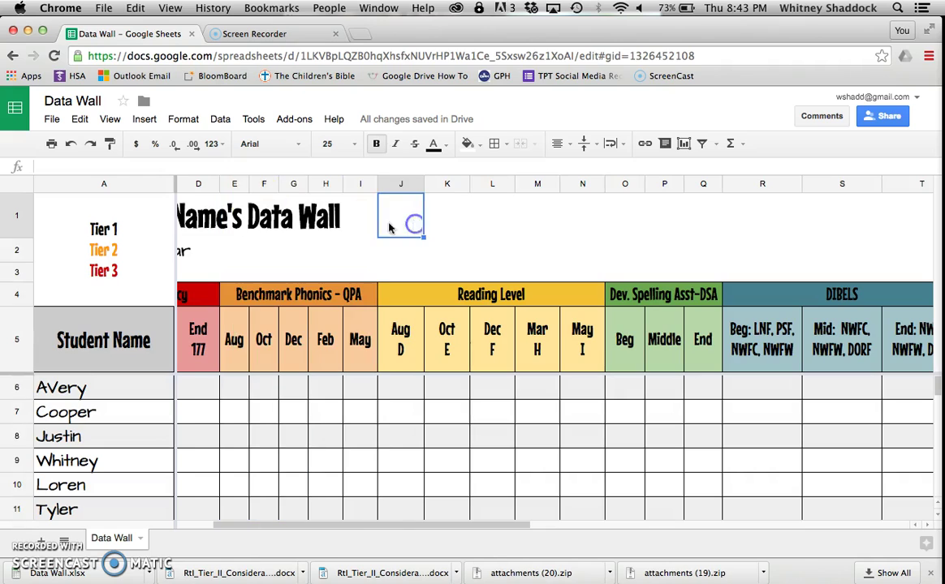
Hide columns E through I of the Benchmark Phonics - QPA section.
click(231, 184)
drag(231, 184, 349, 188)
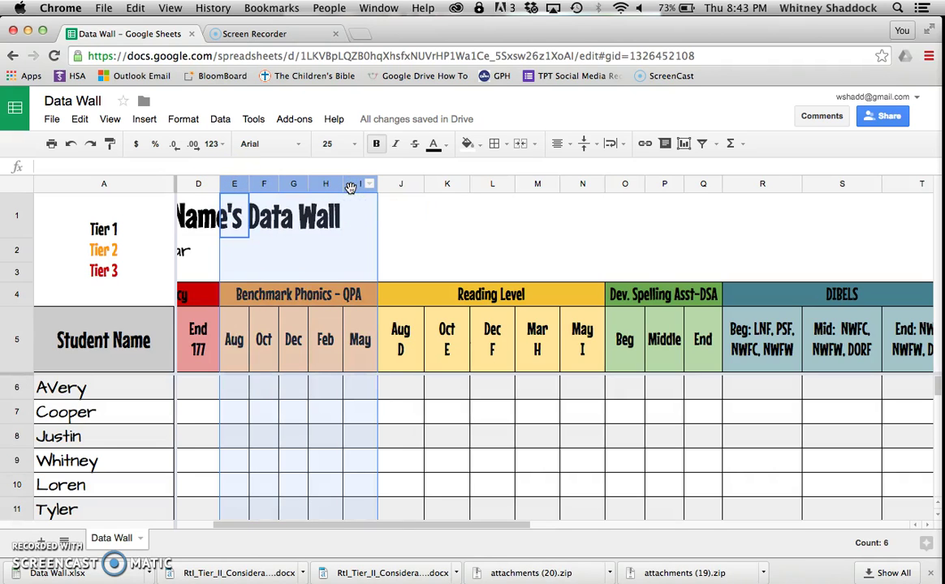
right_click(349, 188)
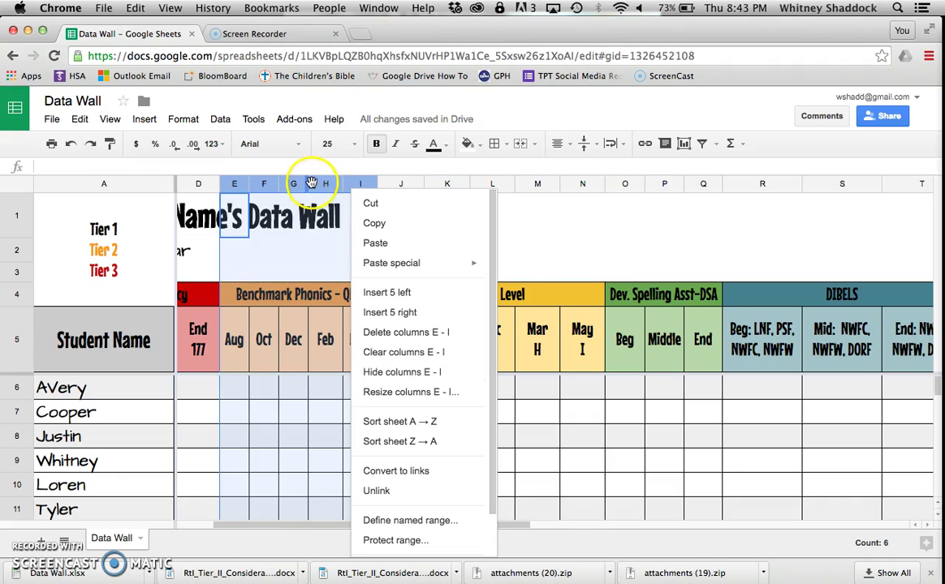
click(232, 185)
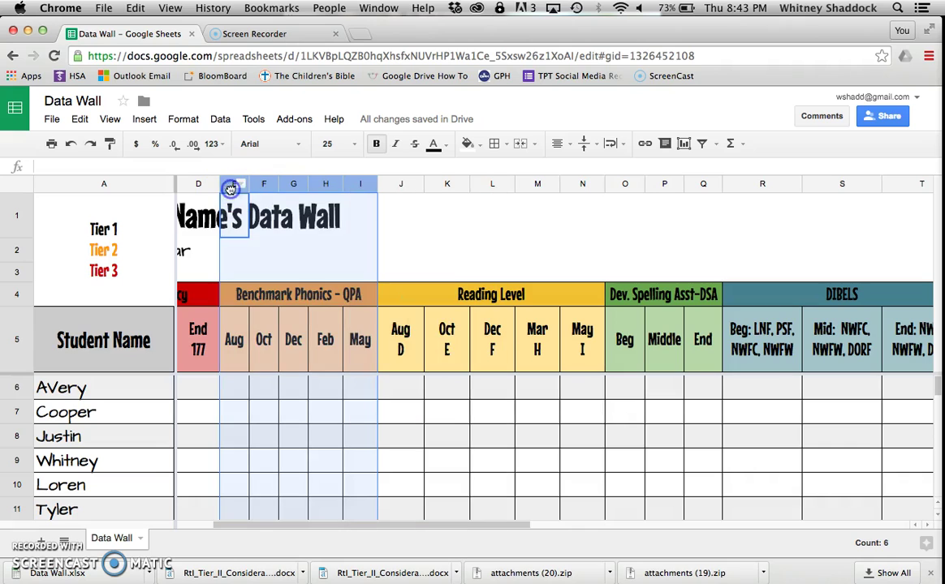
right_click(324, 186)
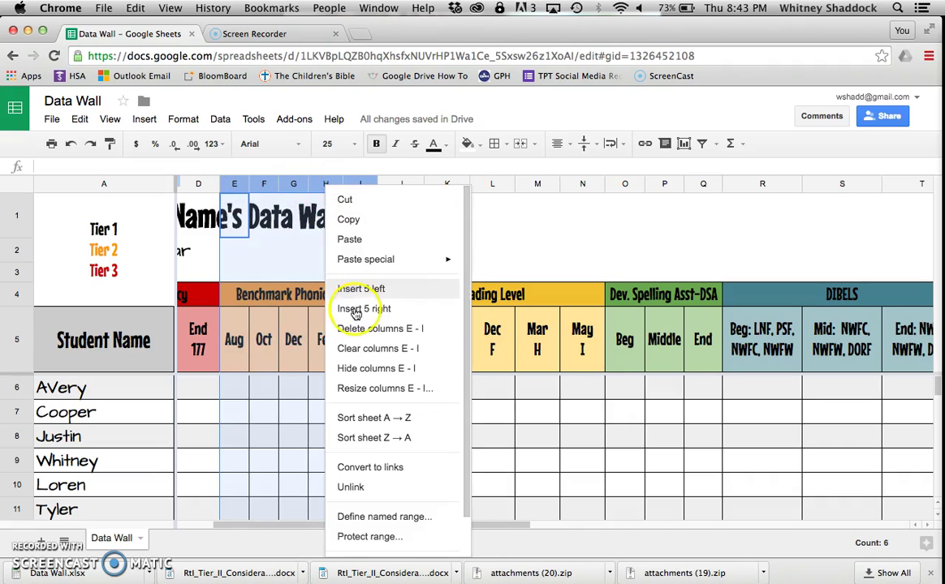
click(363, 367)
click(295, 392)
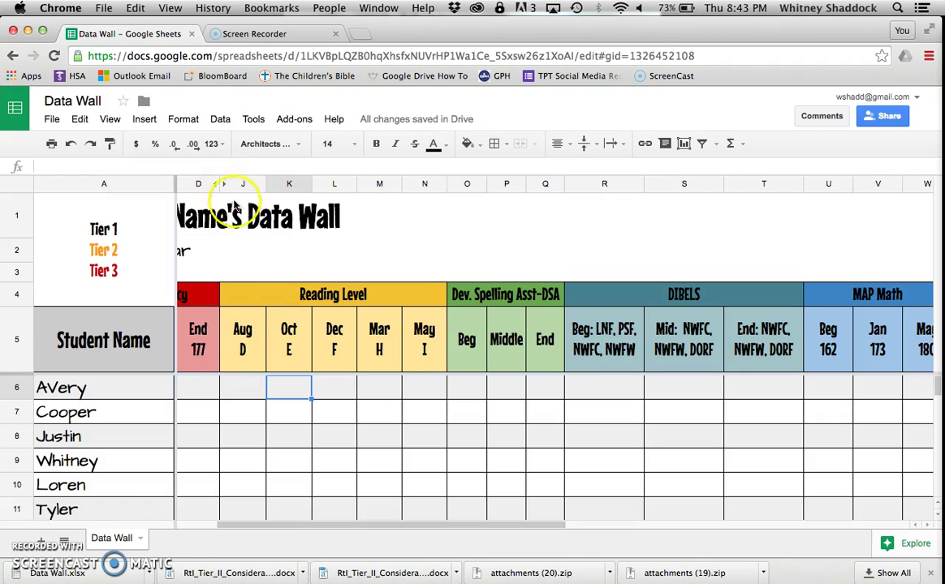
Unhide the Benchmark Phonics - QPA columns between columns D and J.
scroll(207, 252, left, 2)
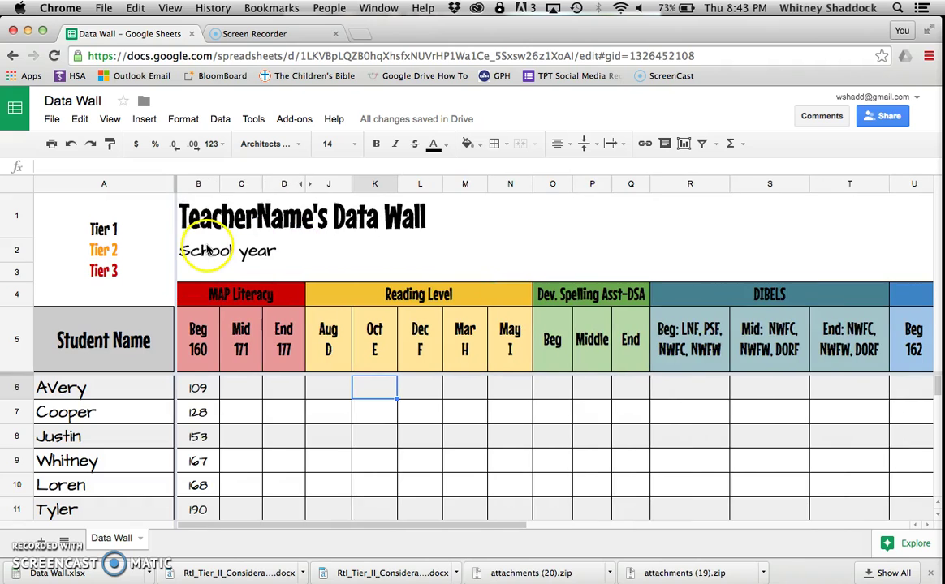
click(306, 185)
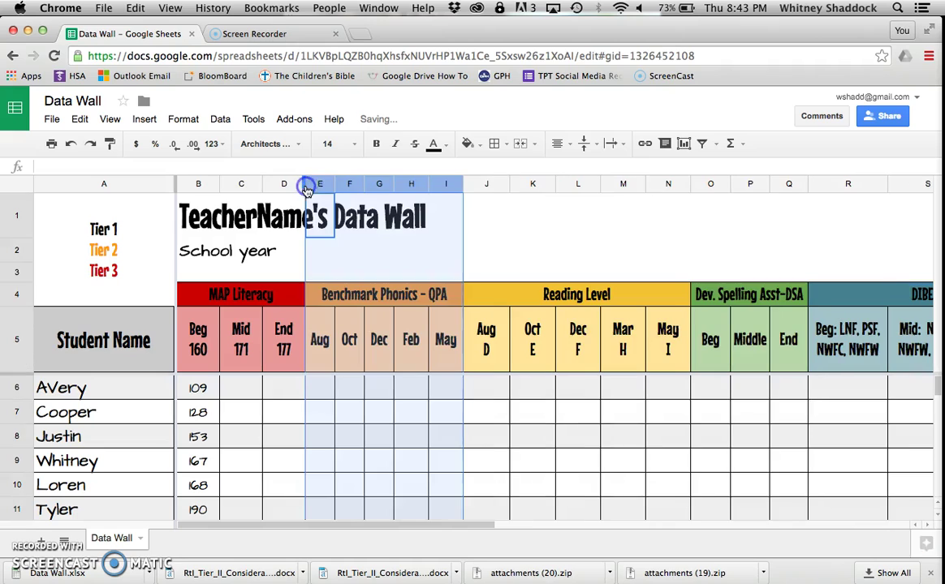
click(357, 401)
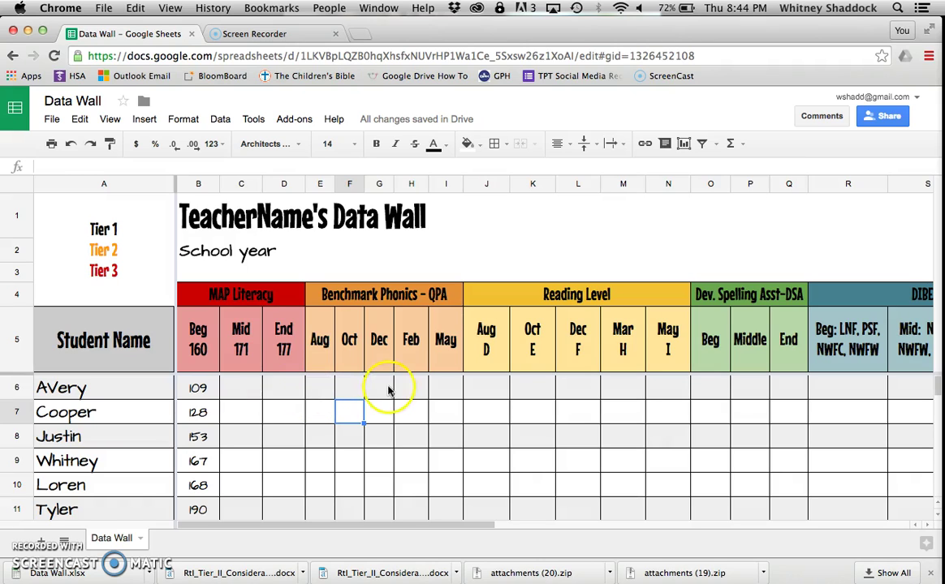
Look through all assessment sections across the sheet, from MAP Literacy to Fact Fluency Subtraction.
scroll(459, 383, right, 4)
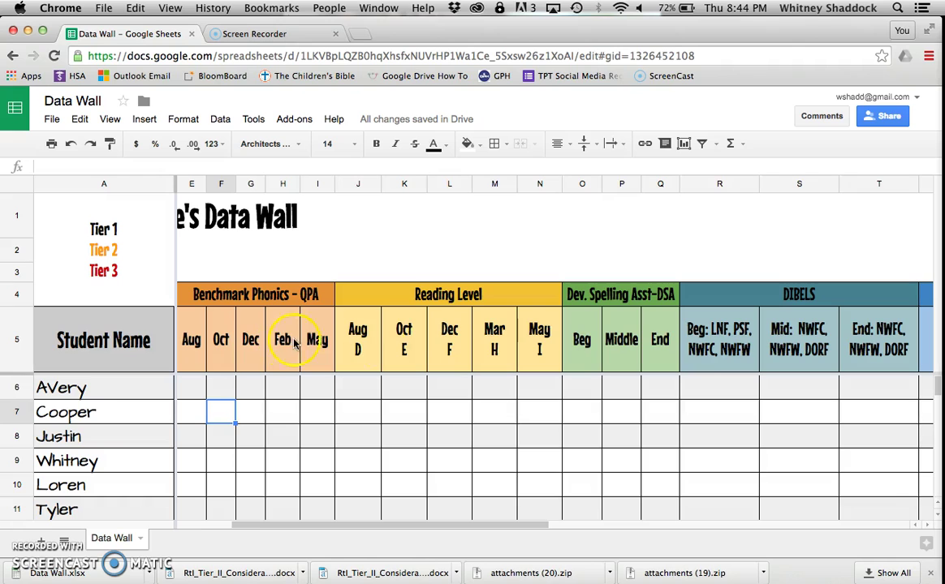
scroll(421, 347, right, 6)
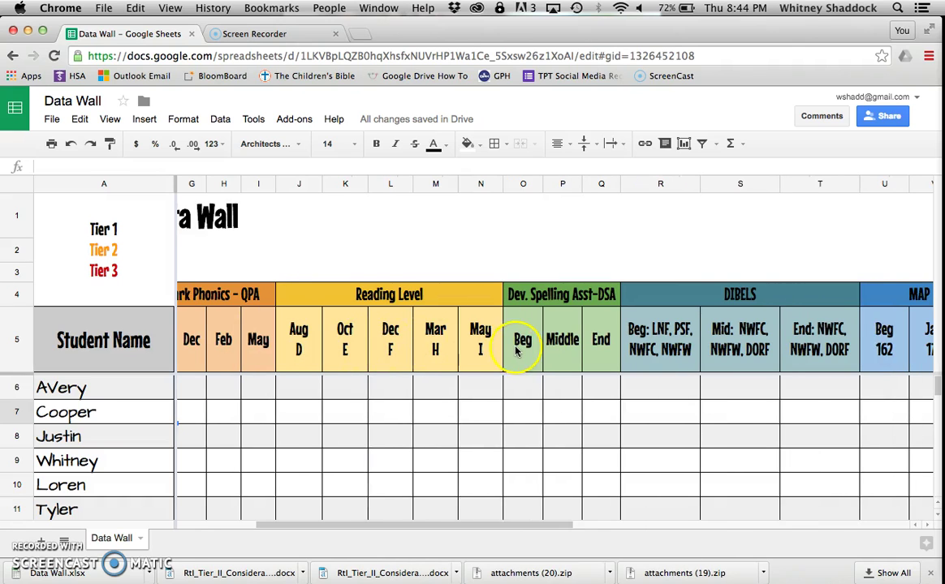
scroll(514, 349, right, 1)
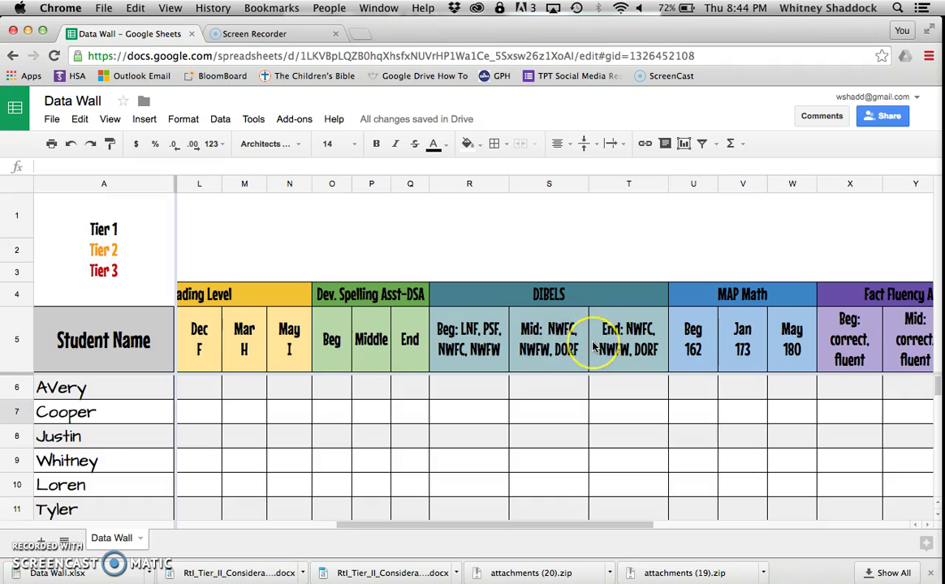
scroll(591, 341, right, 4)
scroll(591, 341, right, 5)
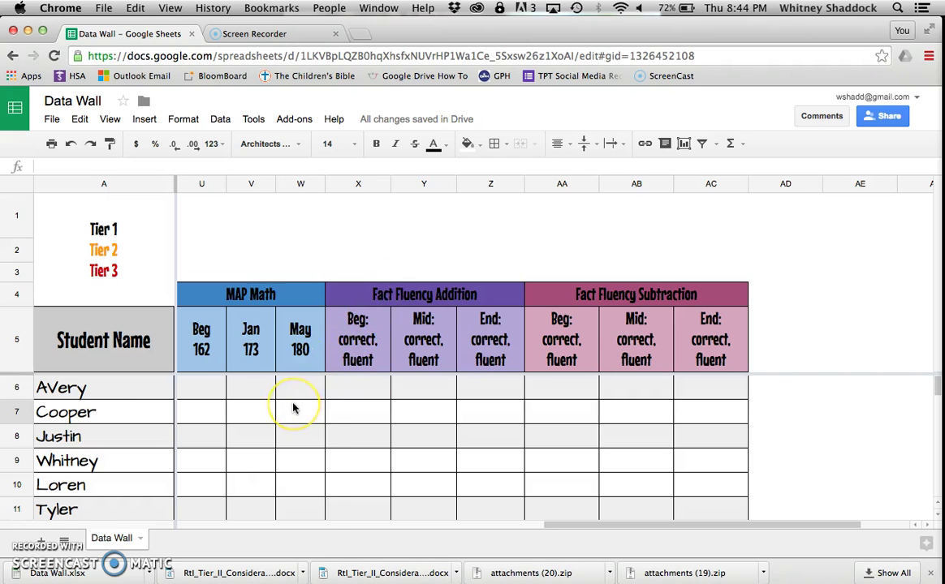
scroll(295, 407, left, 5)
scroll(294, 408, right, 3)
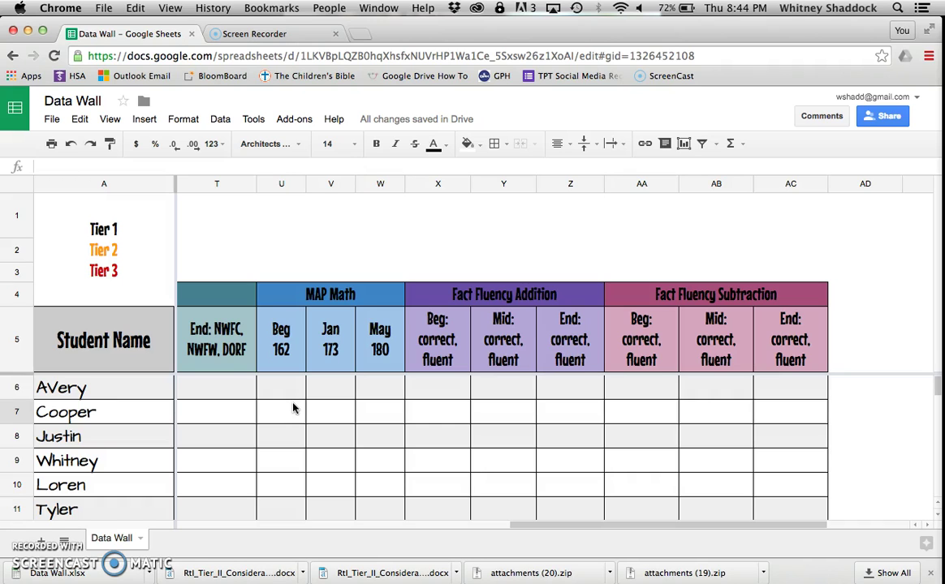
scroll(275, 361, left, 10)
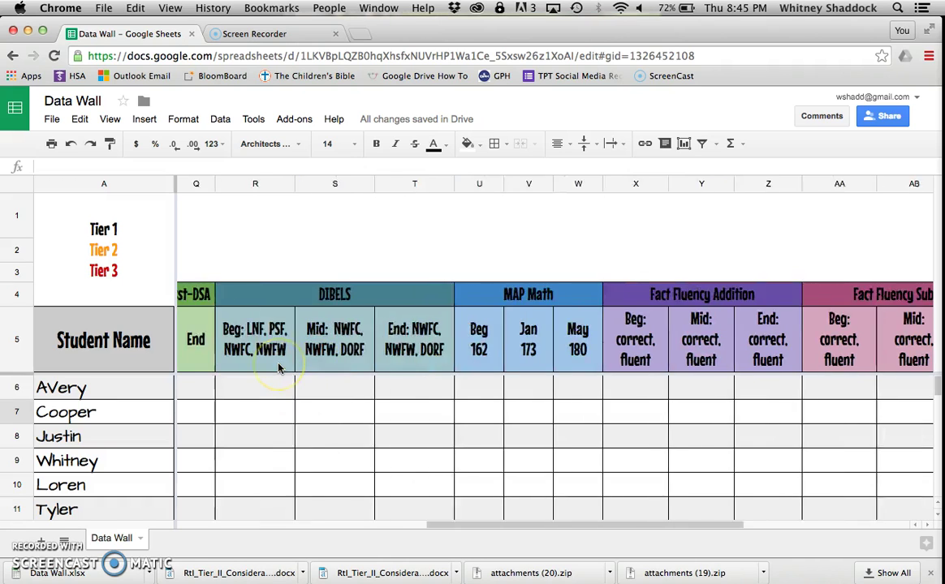
scroll(277, 368, left, 2)
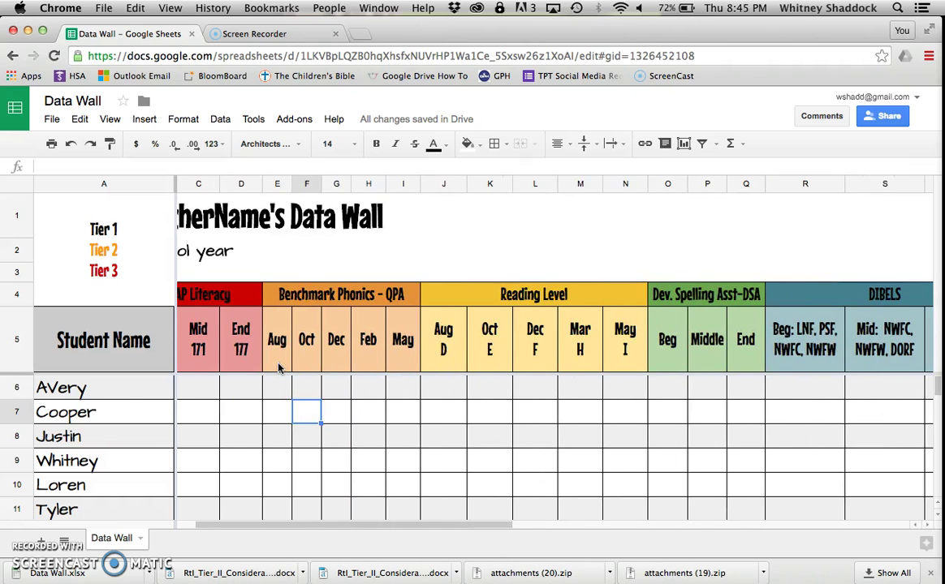
scroll(277, 368, left, 1)
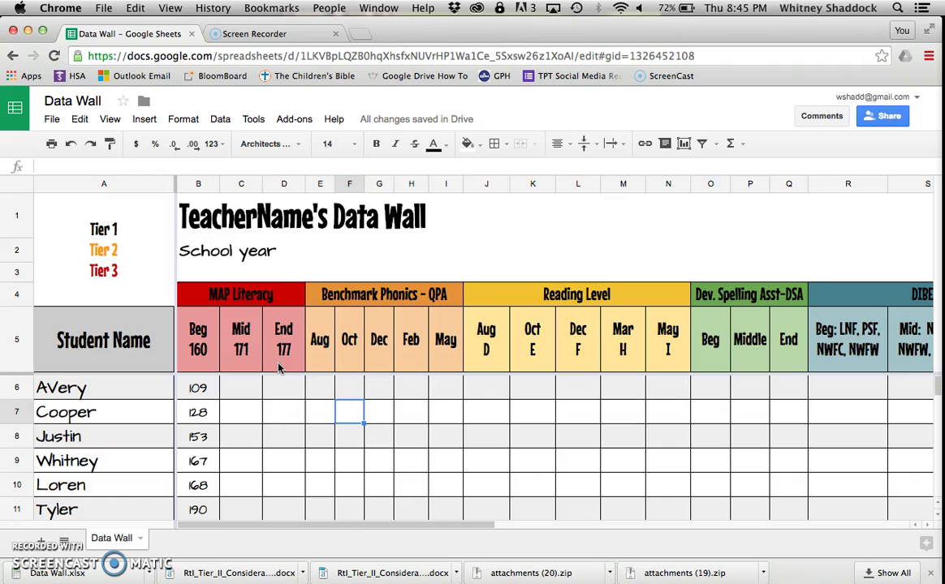
scroll(277, 368, right, 10)
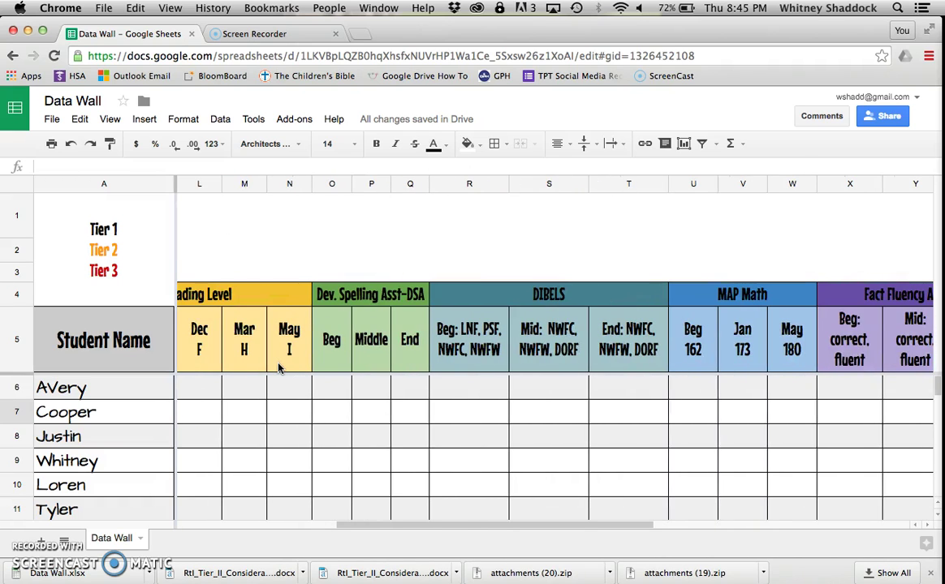
scroll(277, 368, right, 10)
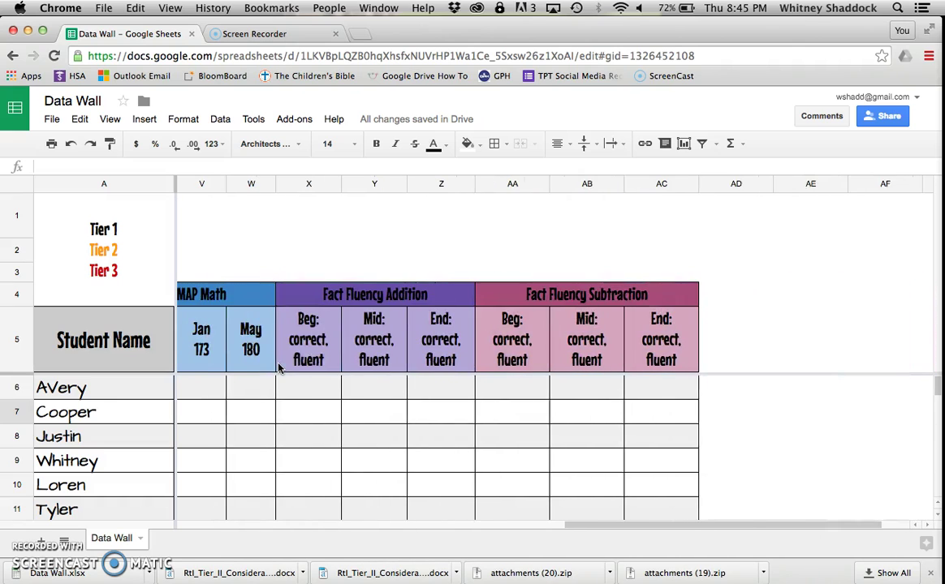
scroll(278, 367, left, 2)
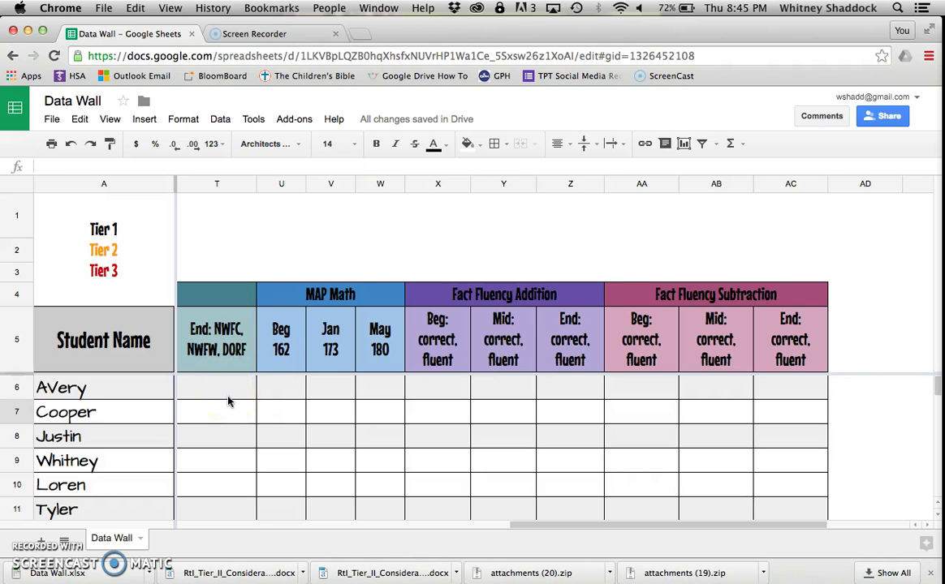
scroll(228, 401, left, 15)
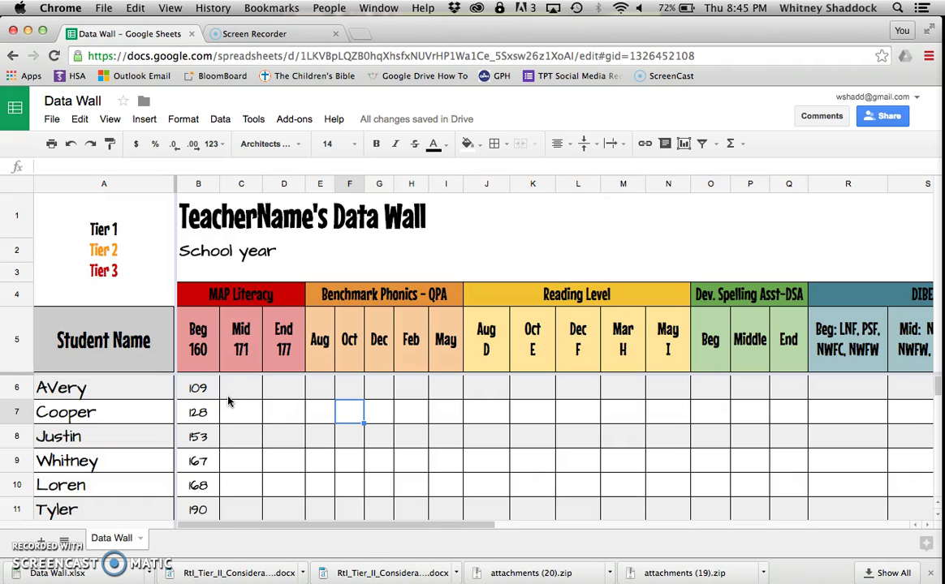
click(325, 294)
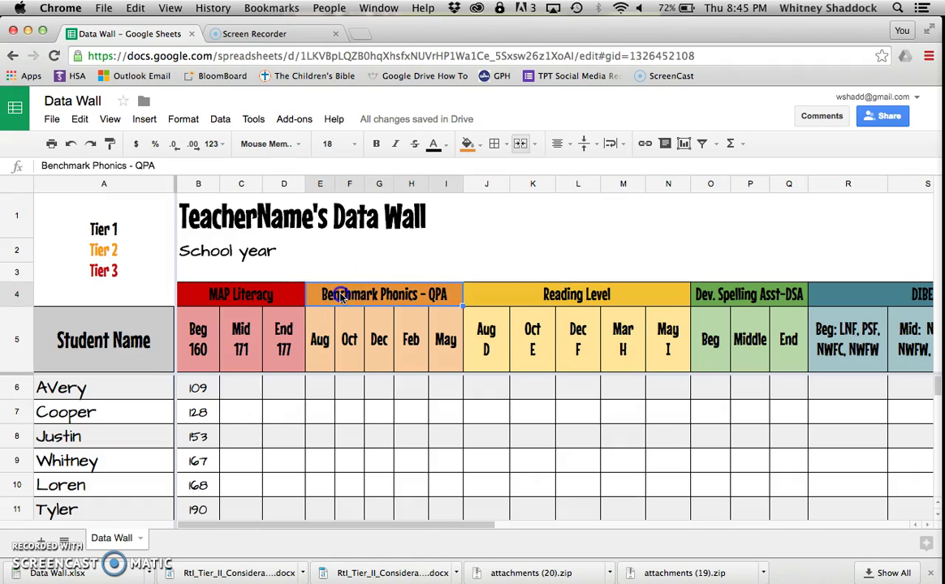
click(504, 300)
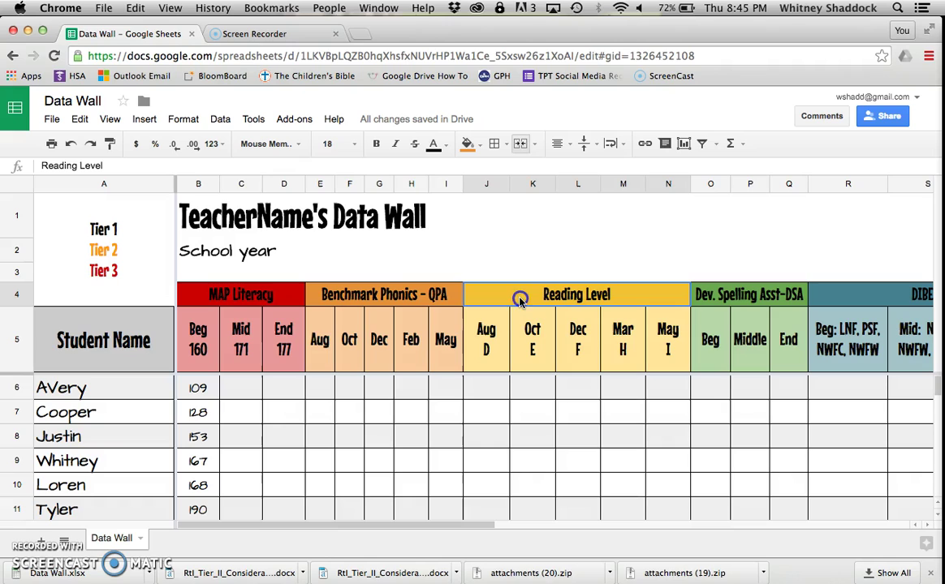
click(487, 349)
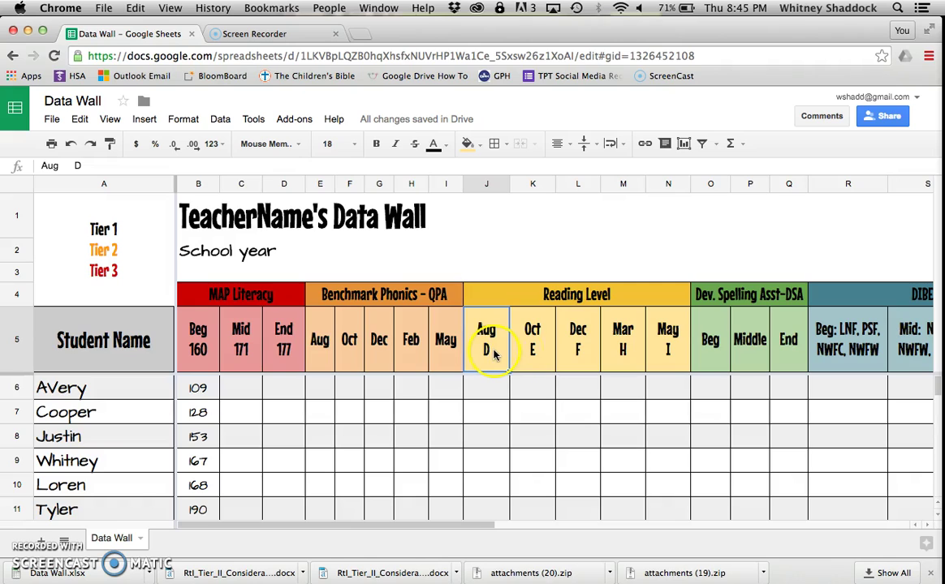
click(480, 412)
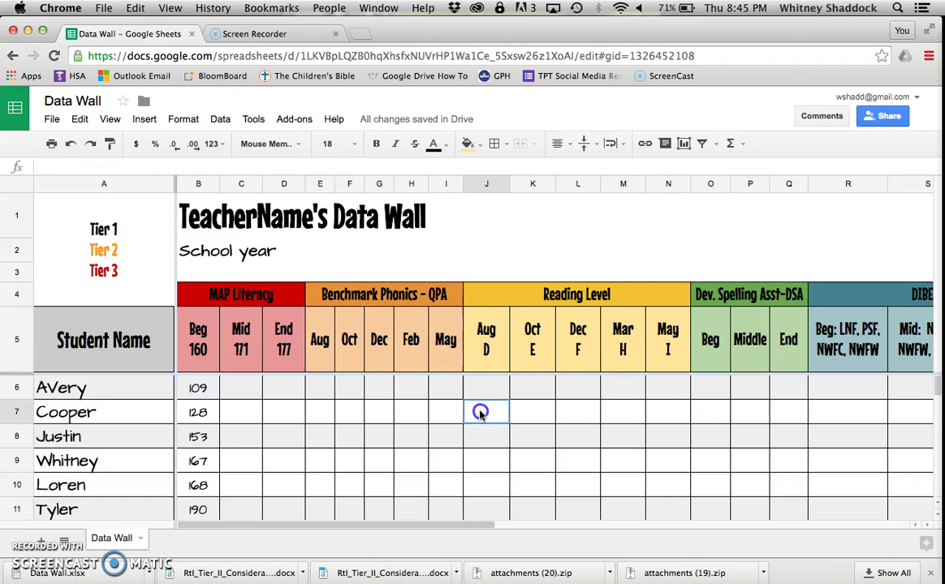
click(482, 340)
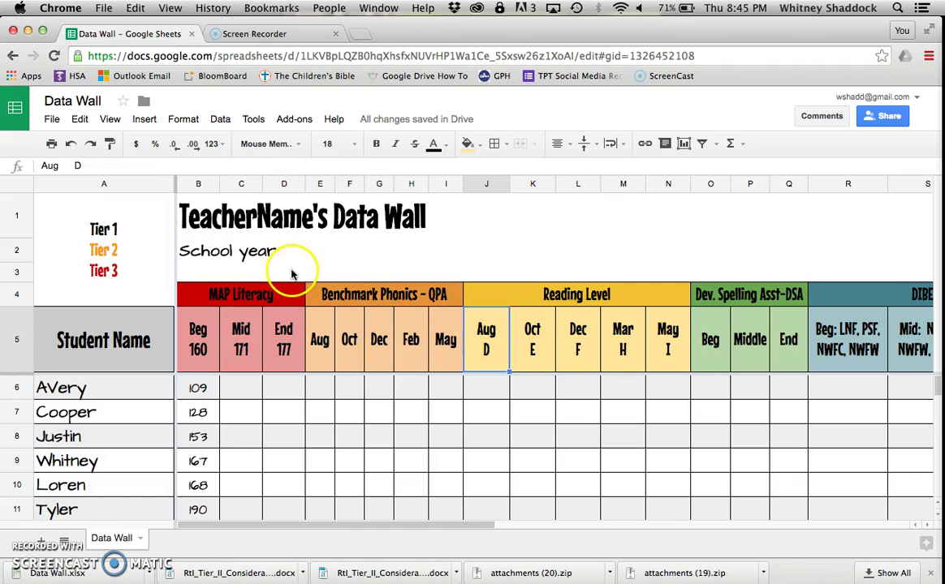
Change the benchmark letter in the Reading Level Aug header to C.
click(80, 165)
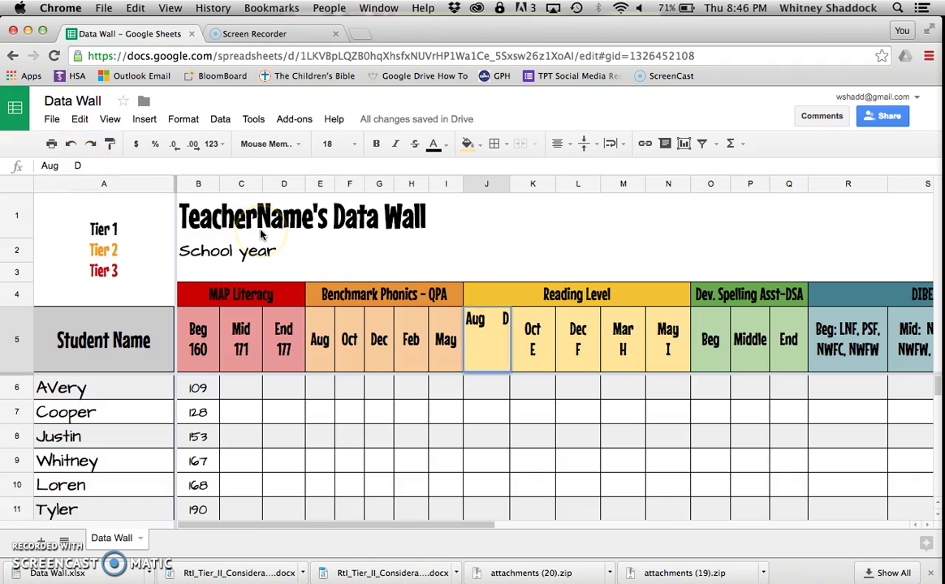
click(498, 393)
click(484, 349)
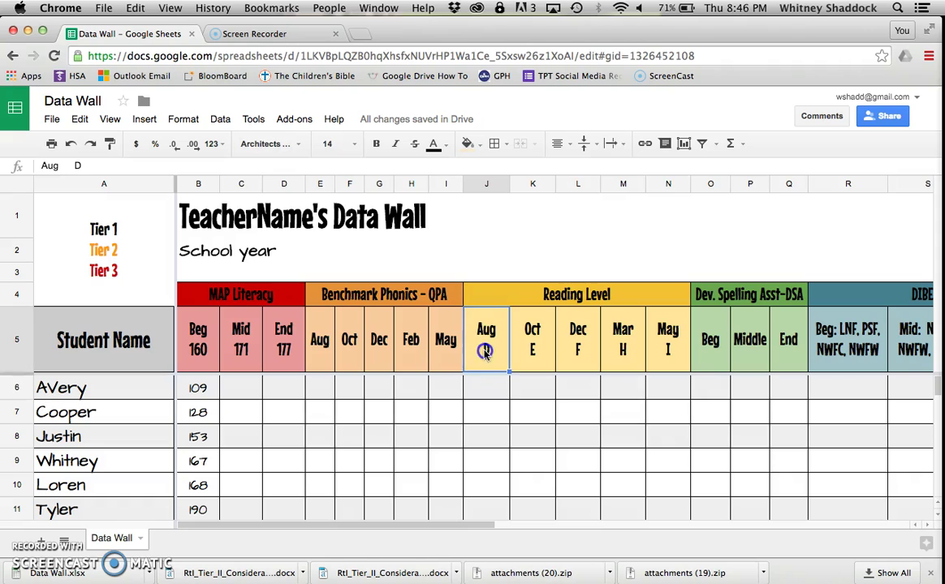
click(86, 166)
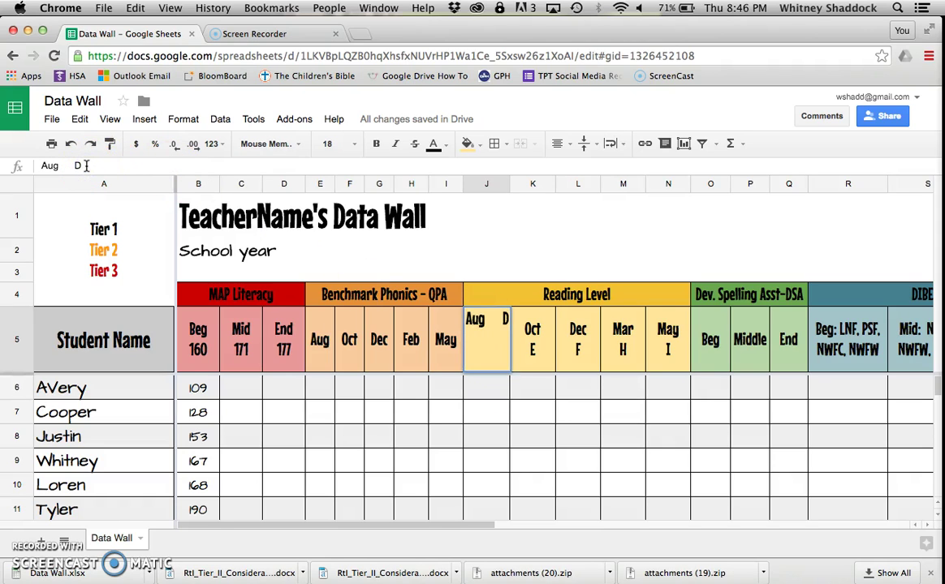
key(BackSpace)
text(C)
key(Return)
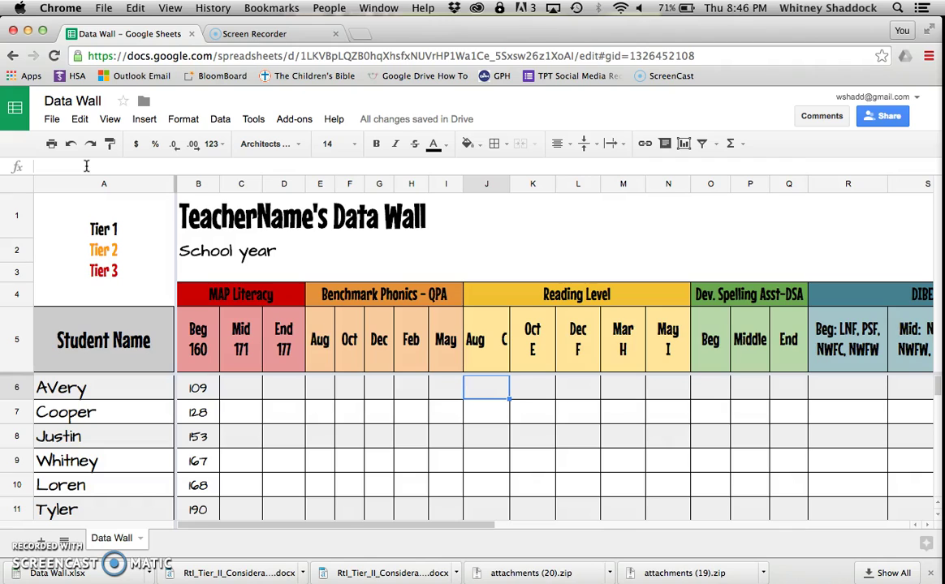
Add spacing in the Reading Level Aug header so that the C wraps onto the line below Aug.
click(475, 335)
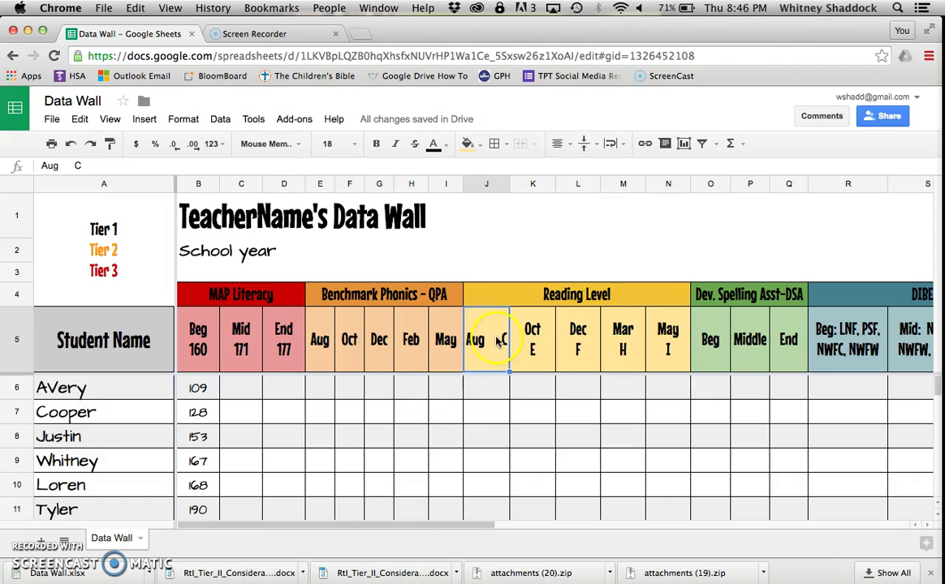
click(75, 165)
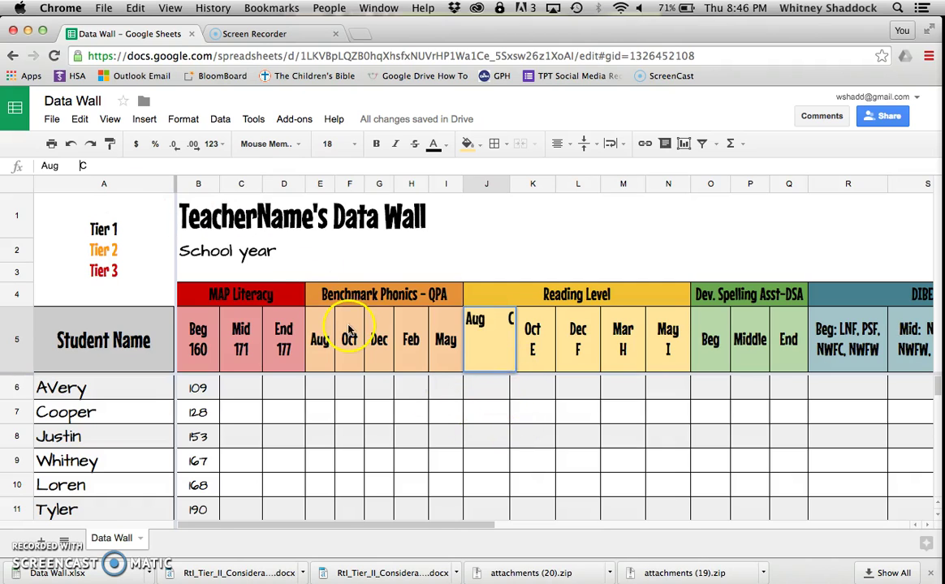
key(Return)
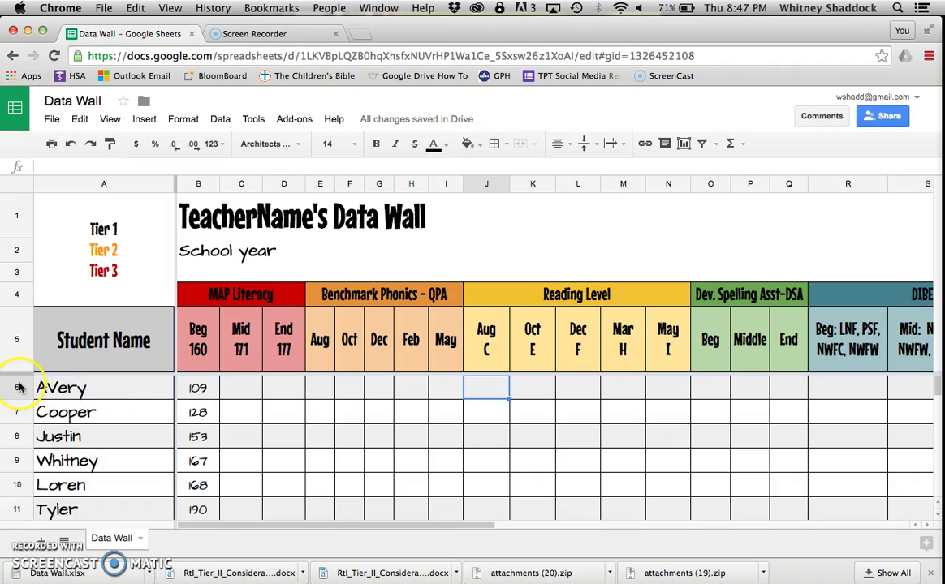
Set the text color of student rows 6 through 8 to the Tier 2 orange.
drag(15, 390, 17, 440)
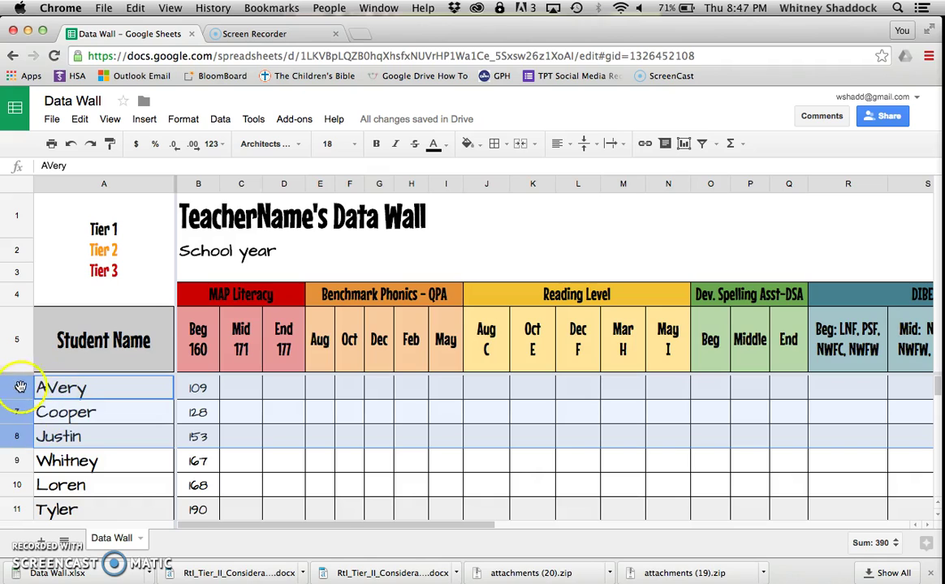
click(85, 388)
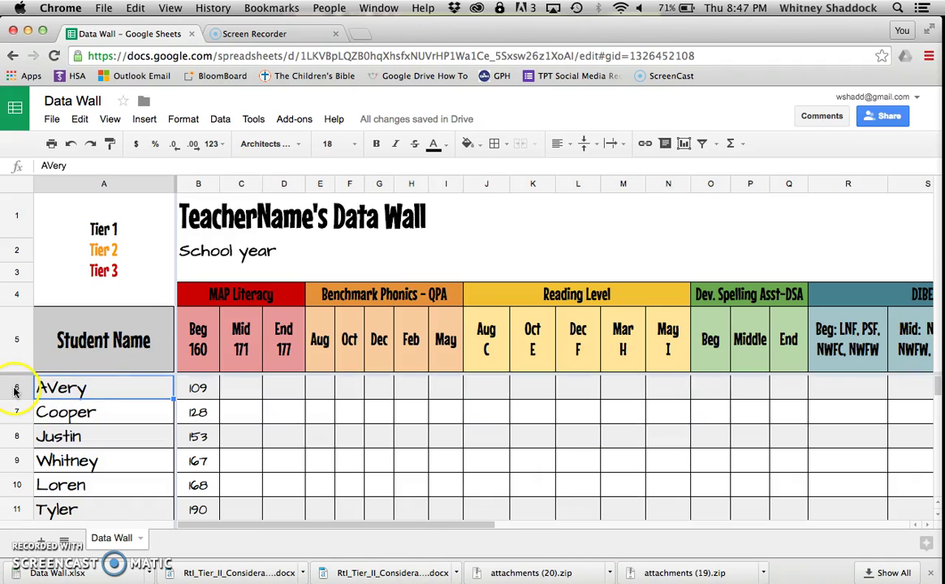
drag(14, 391, 13, 428)
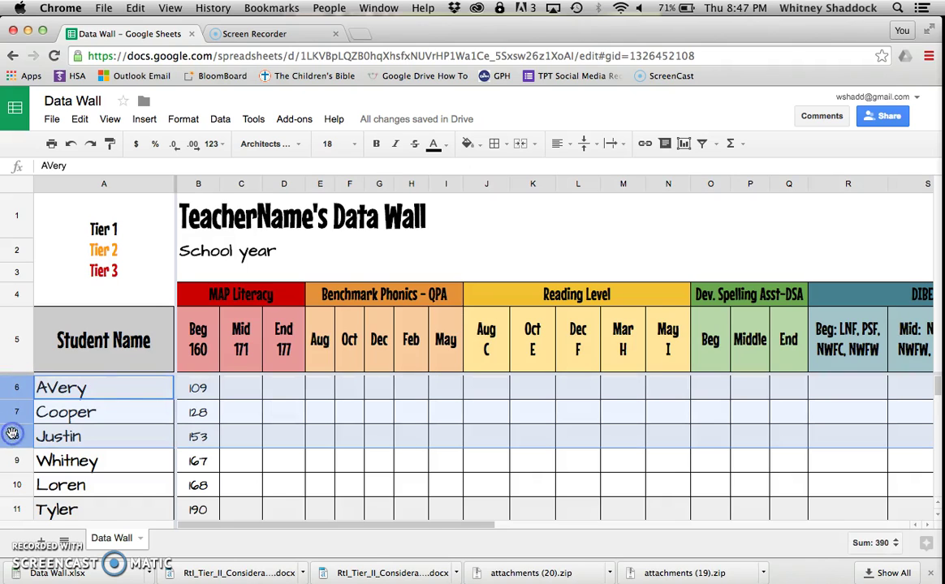
click(446, 145)
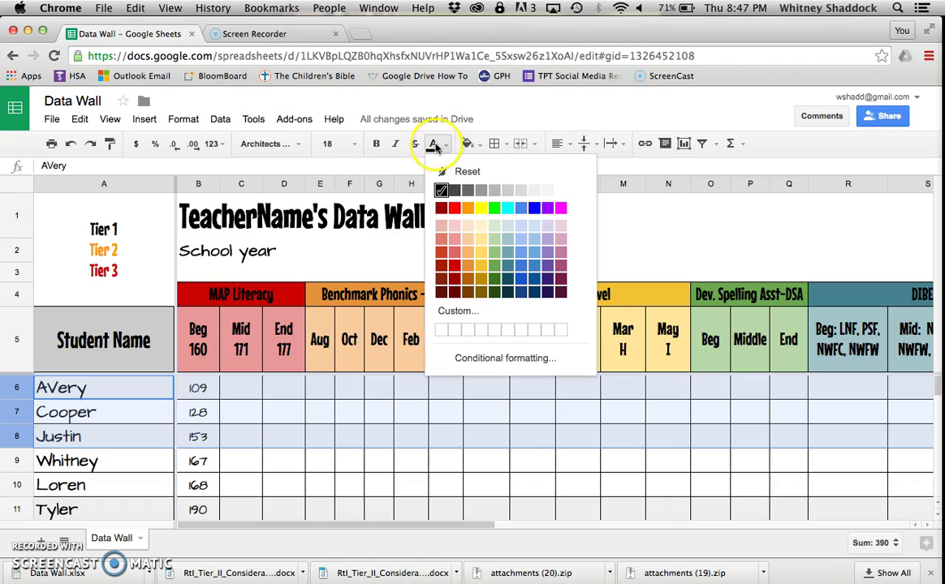
click(470, 210)
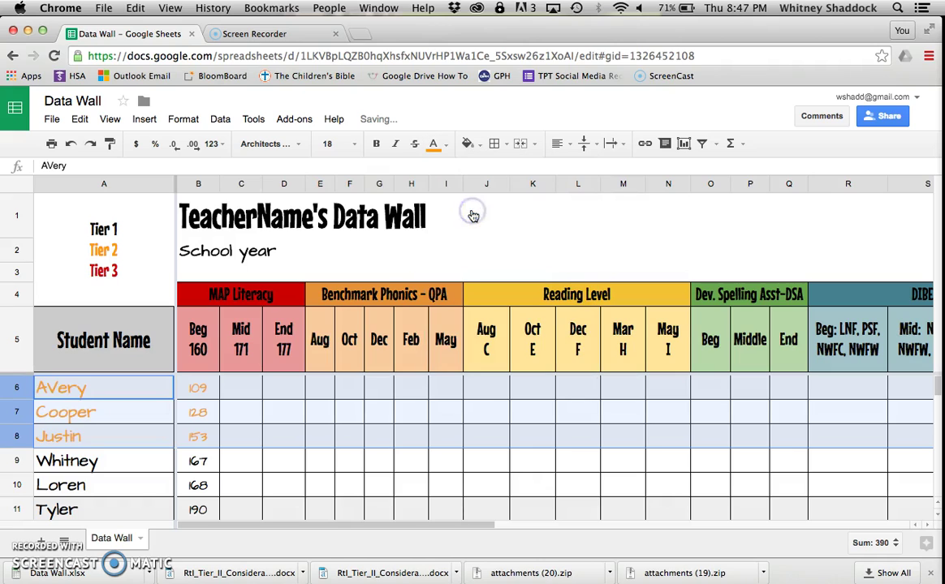
click(257, 465)
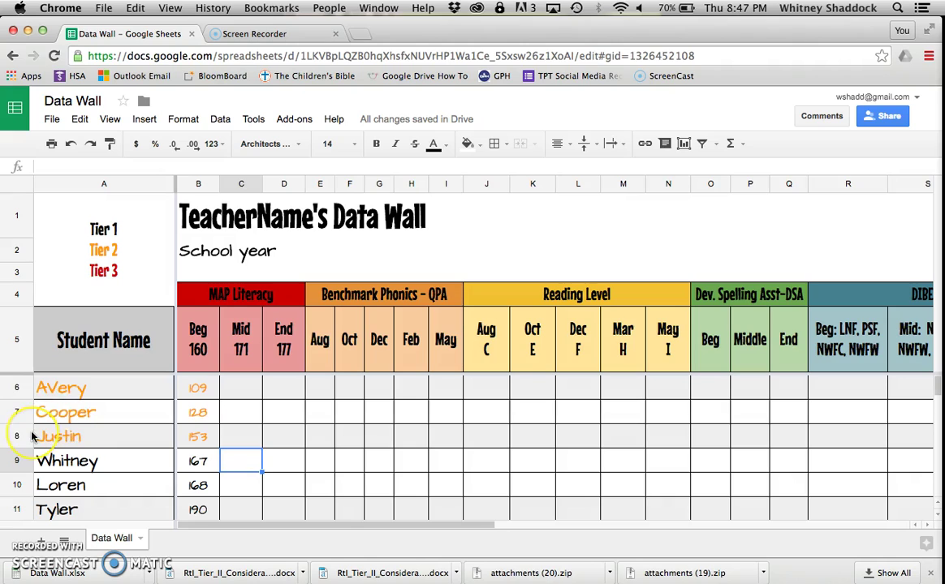
Set the text color of student row 6 to the dark red used for Tier 3.
click(16, 387)
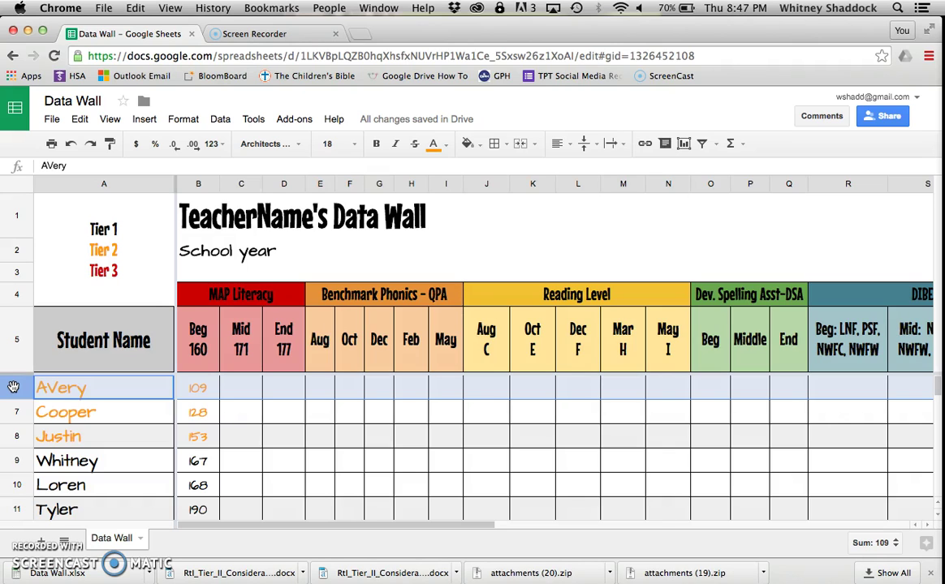
click(442, 149)
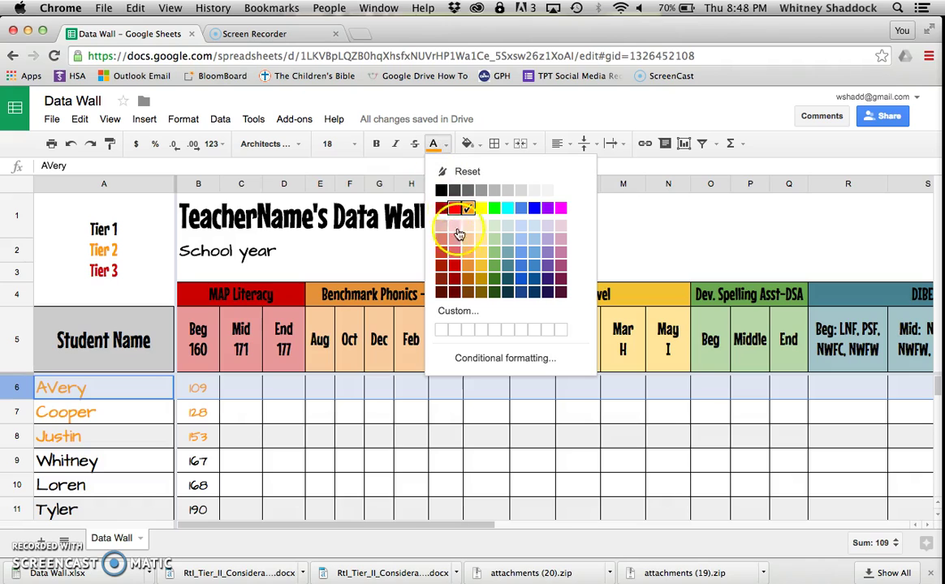
click(454, 269)
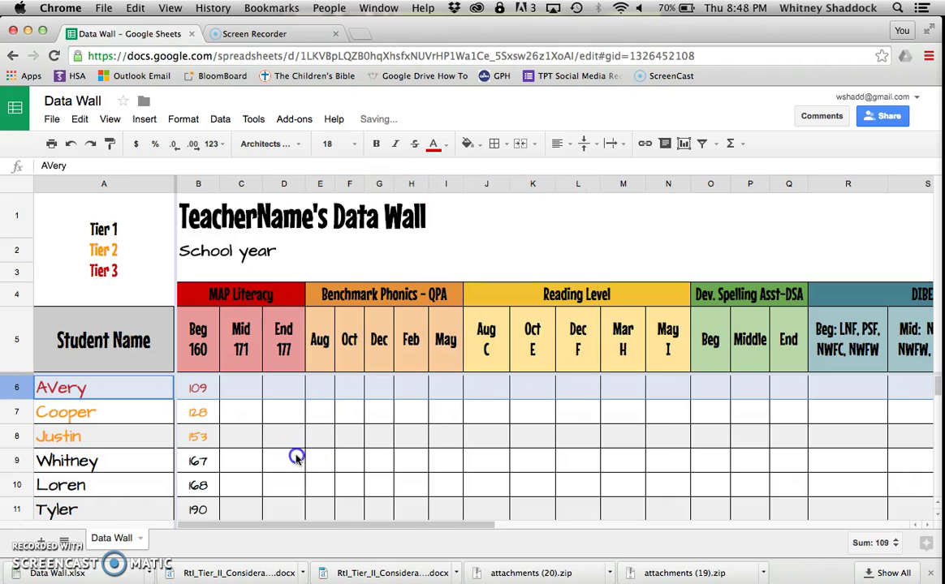
click(296, 460)
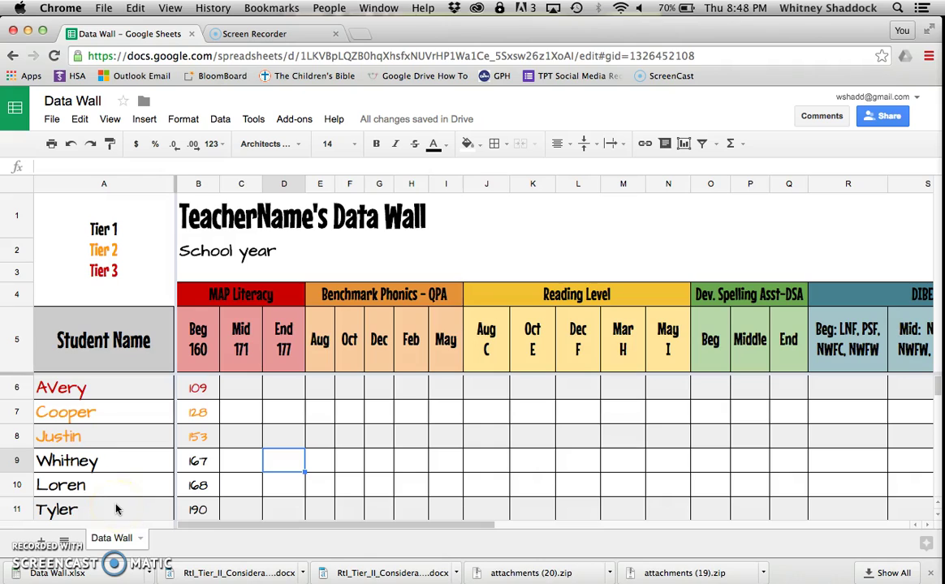
drag(17, 387, 17, 432)
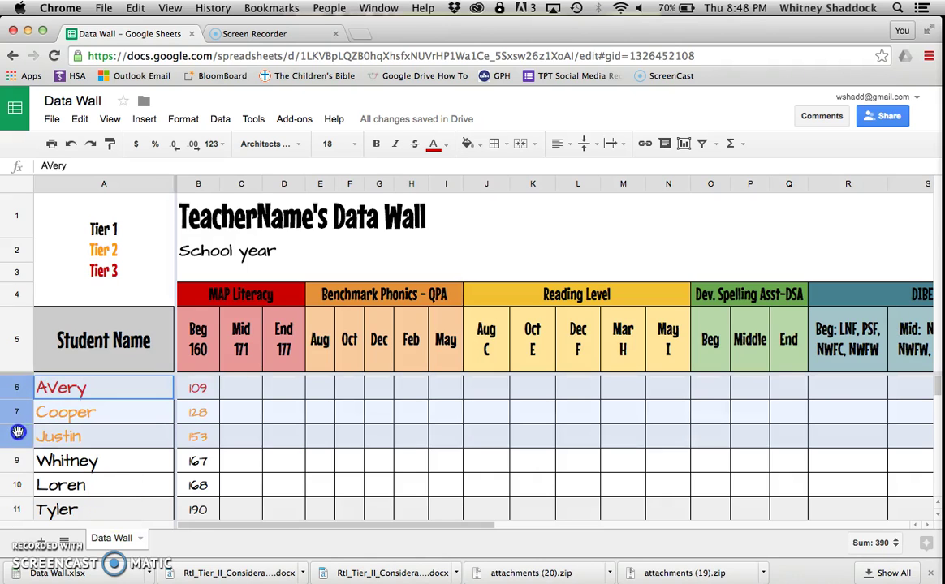
right_click(17, 394)
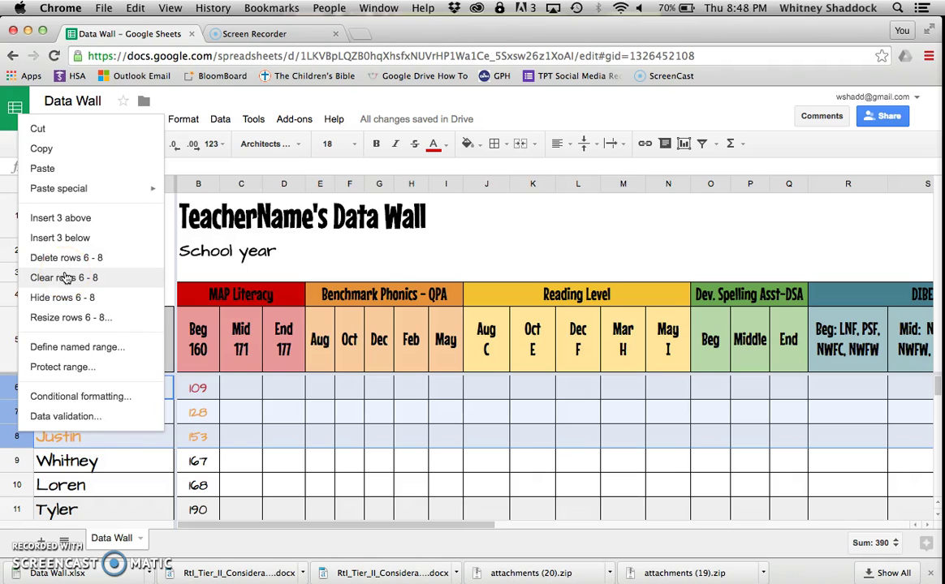
mouse_move(67, 191)
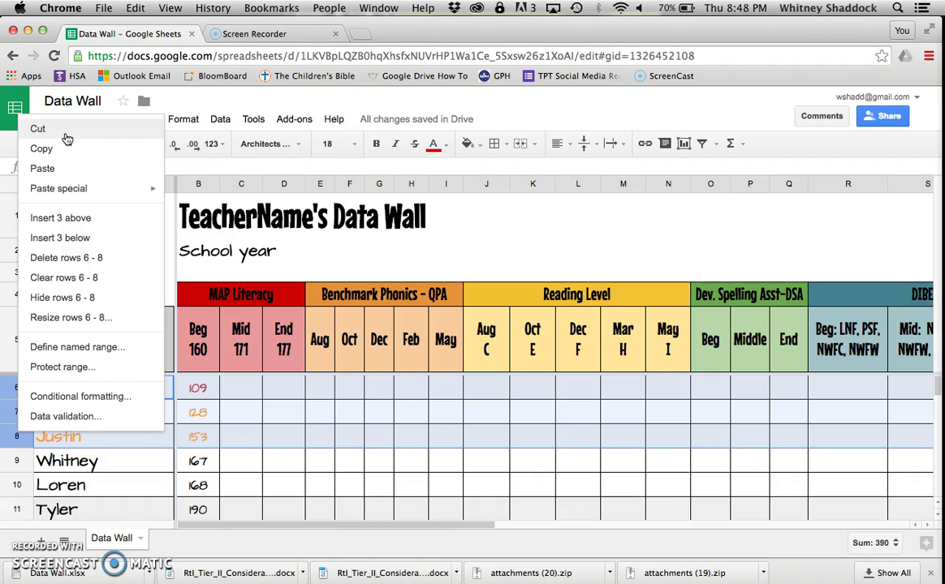
click(199, 413)
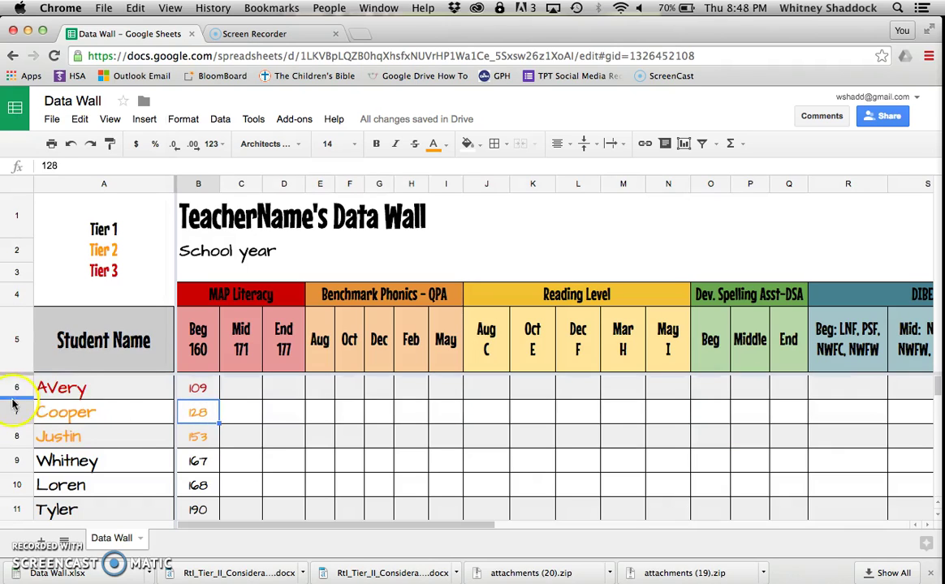
Set the text color of student rows 6 through 8 back to black.
drag(16, 388, 18, 436)
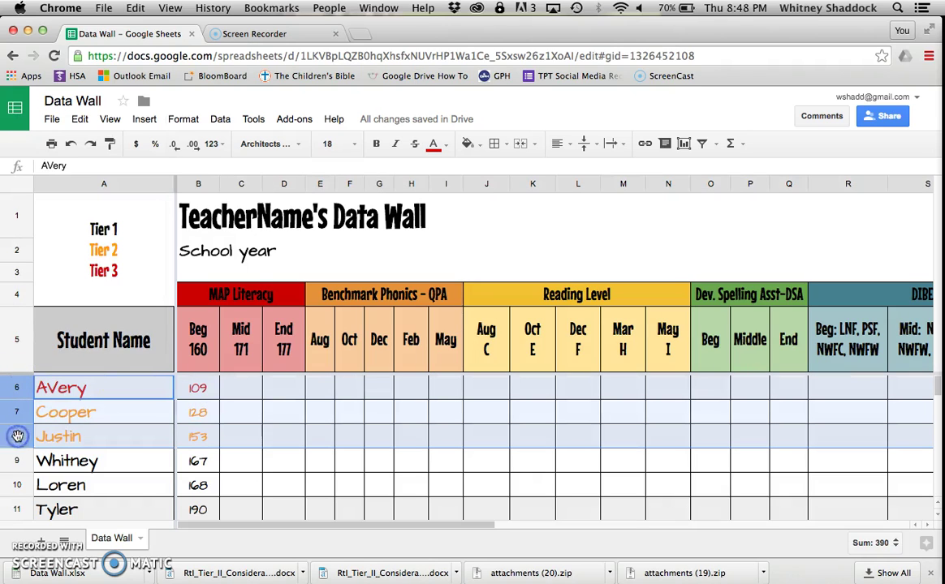
click(433, 144)
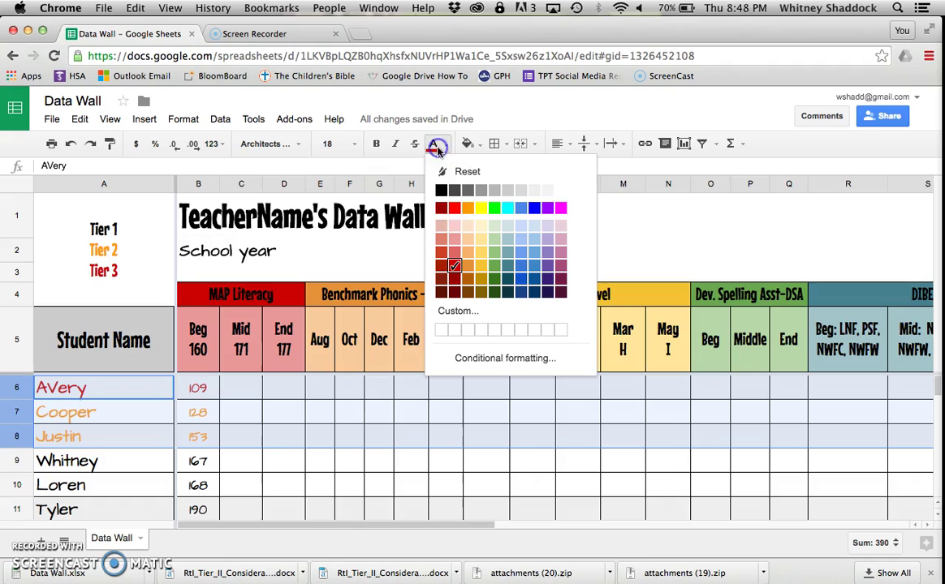
click(441, 192)
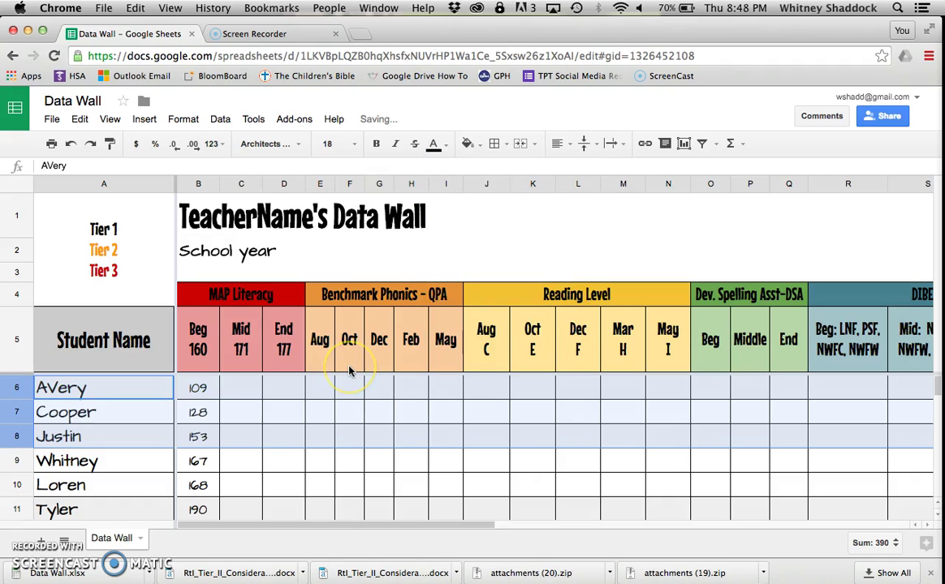
click(412, 428)
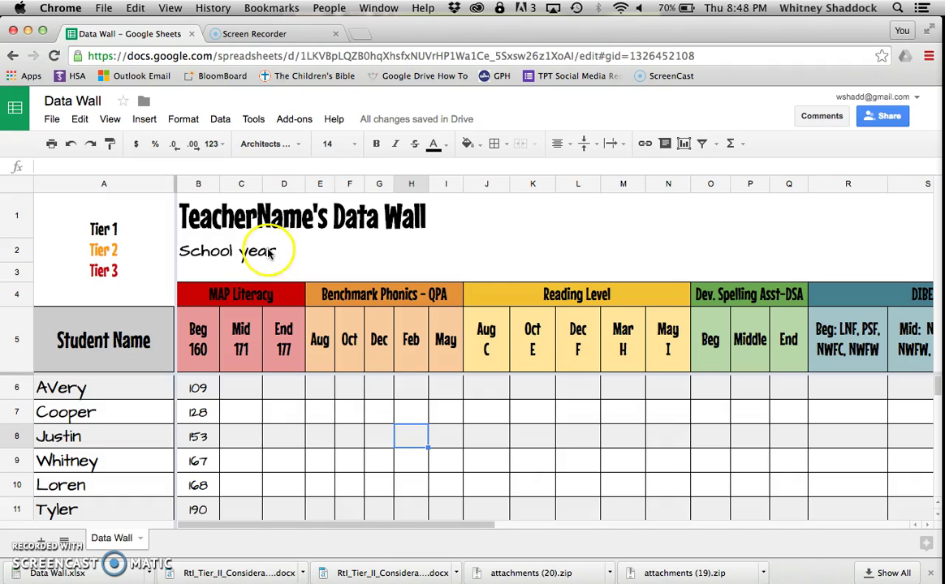
Review the assessment headers across the whole sheet, through Fact Fluency Subtraction and back to MAP Literacy.
scroll(291, 387, right, 4)
scroll(290, 387, right, 15)
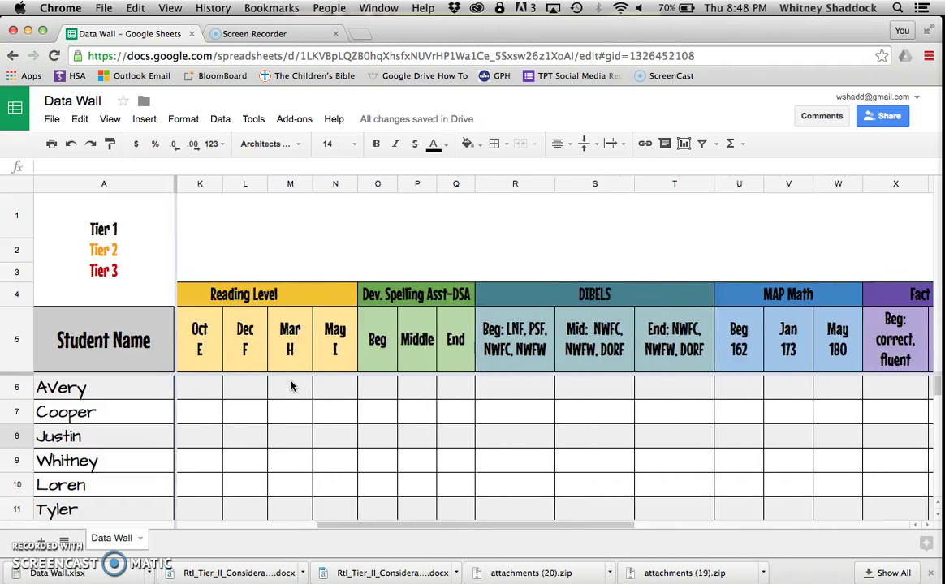
scroll(290, 387, right, 1)
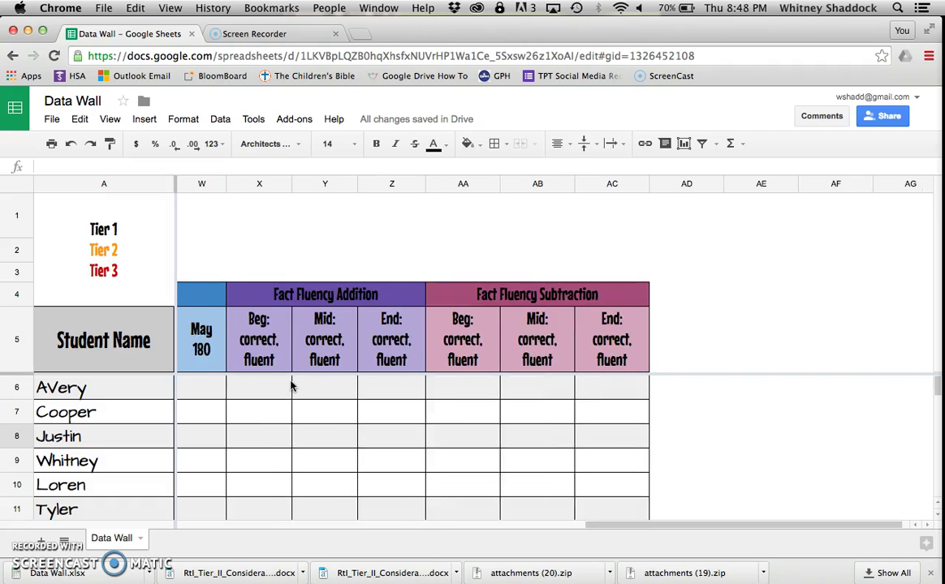
scroll(290, 387, left, 12)
scroll(291, 387, left, 8)
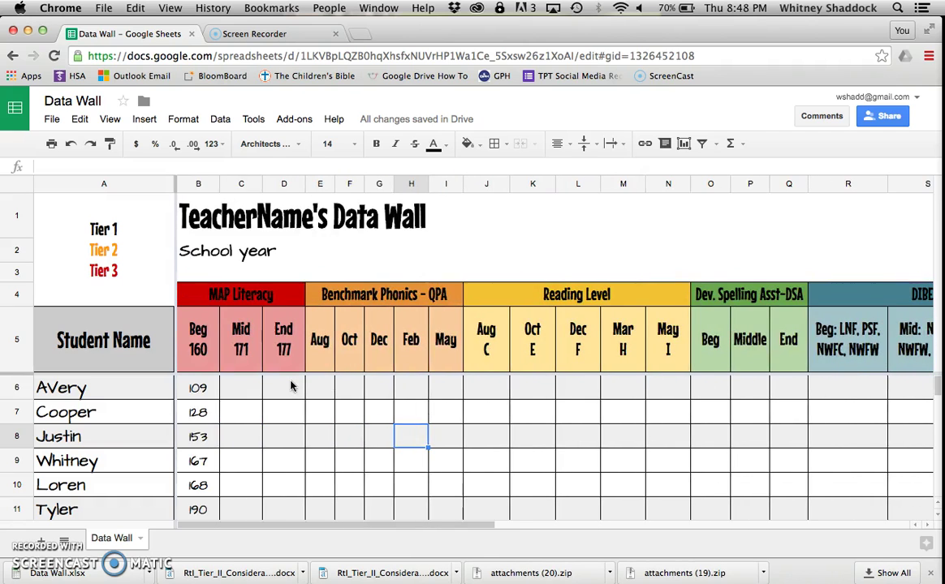
scroll(291, 387, right, 6)
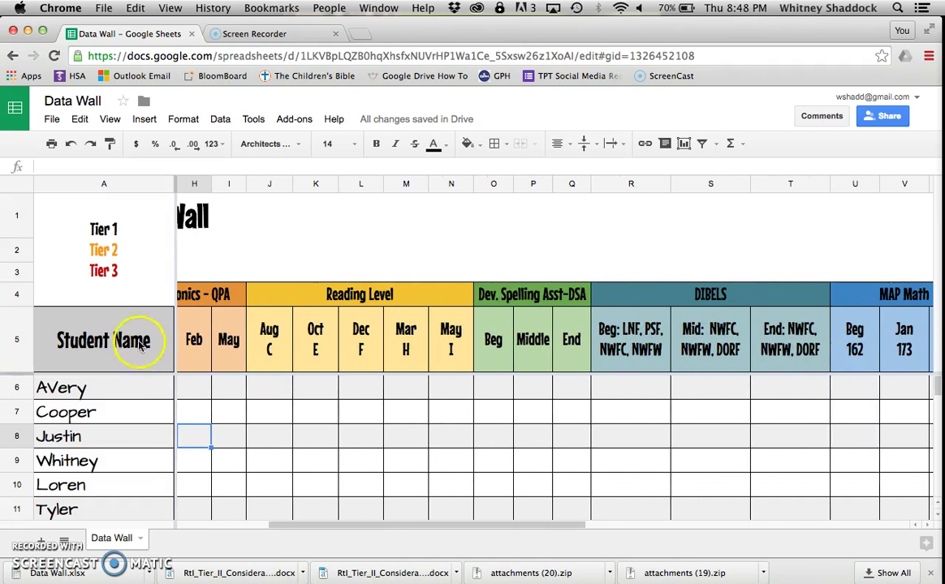
scroll(234, 373, right, 10)
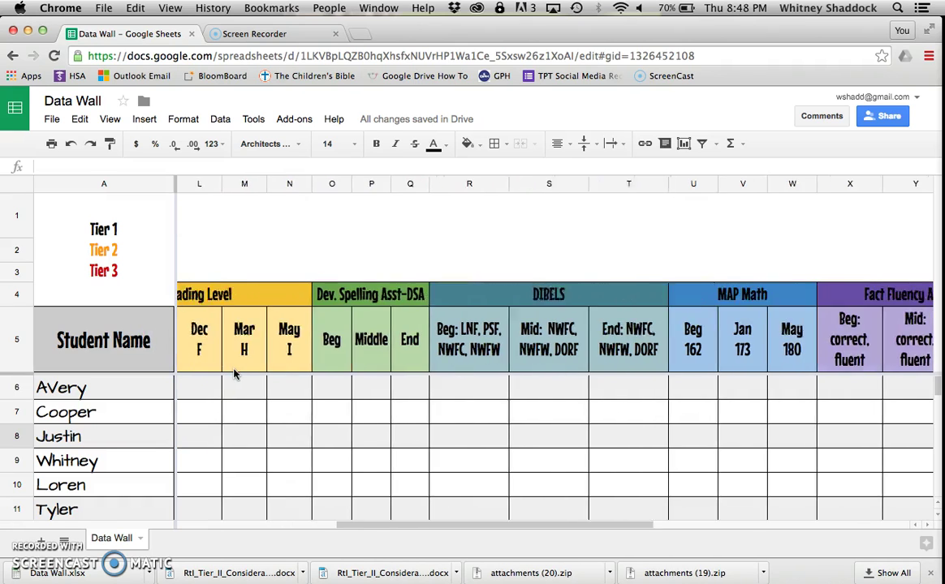
scroll(233, 374, right, 3)
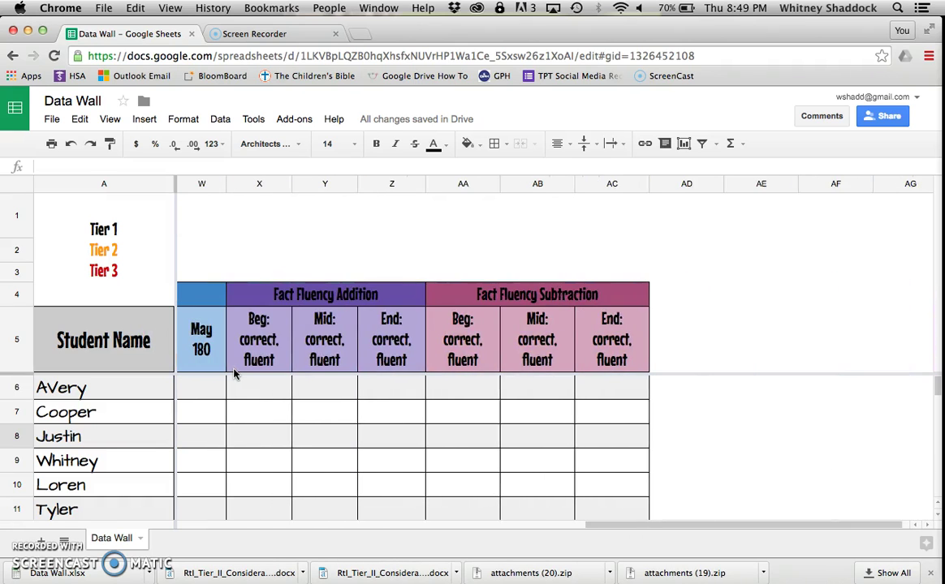
scroll(233, 374, left, 15)
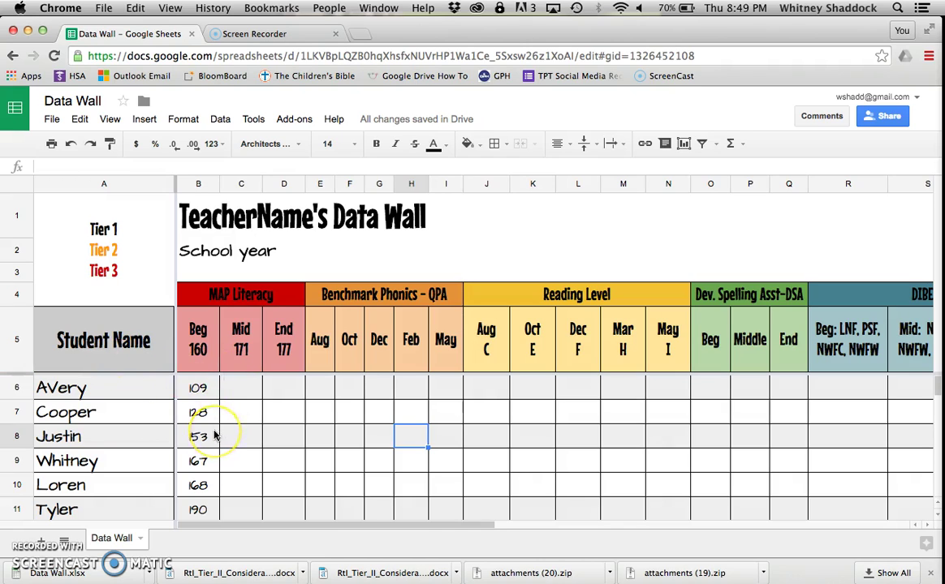
scroll(215, 435, down, 5)
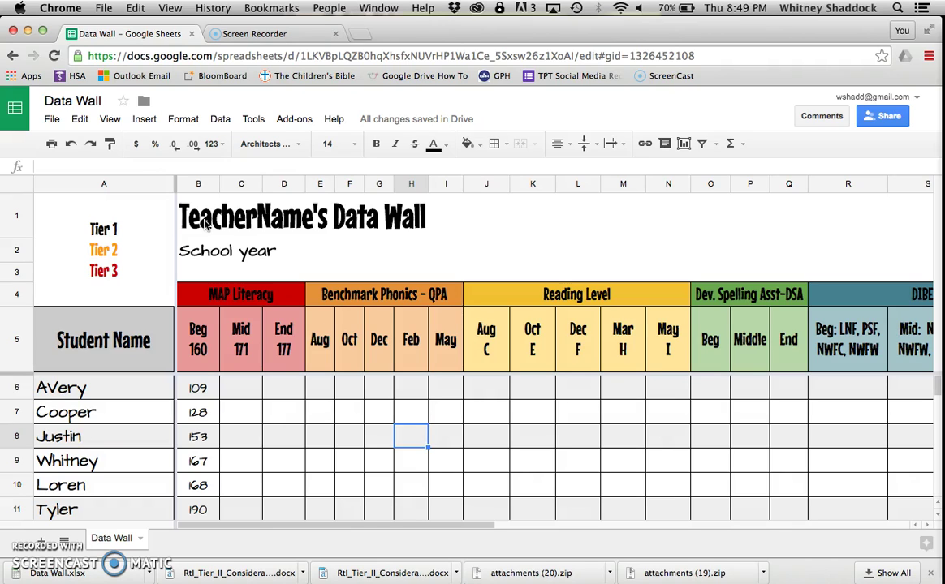
Replace the placeholder sheet title in cell B1 with the teacher's title and surname in possessive form, followed by "Dat Wall".
click(206, 225)
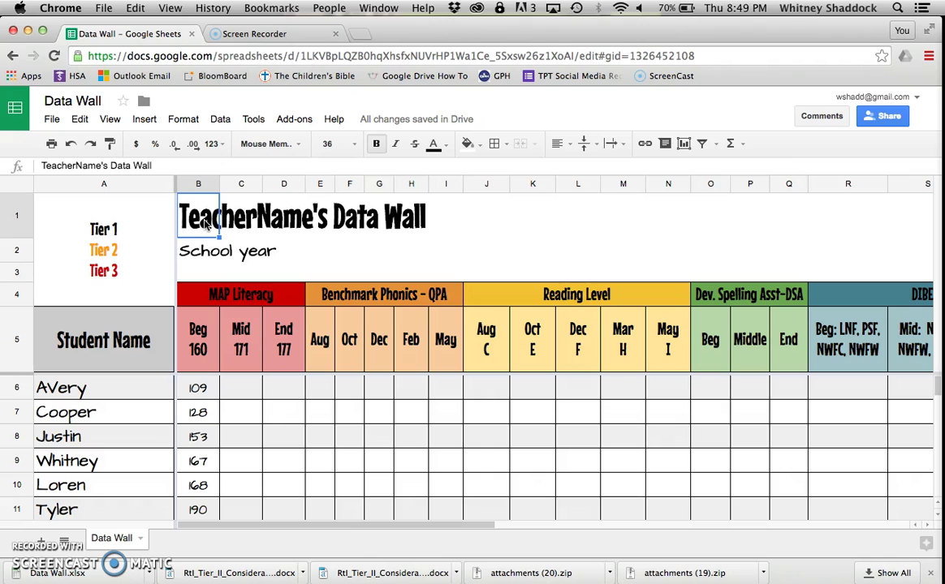
text(Mrs. )
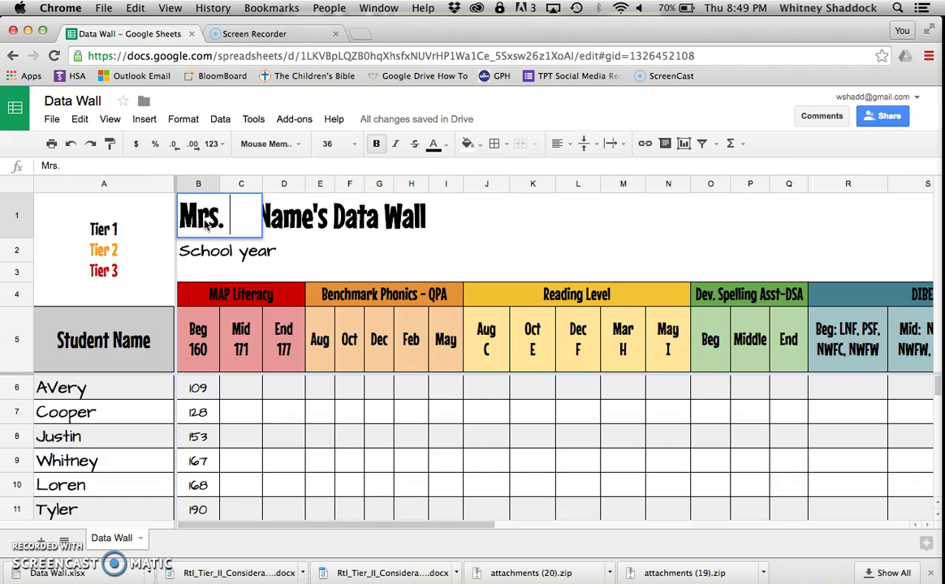
text(Shaddock's Da)
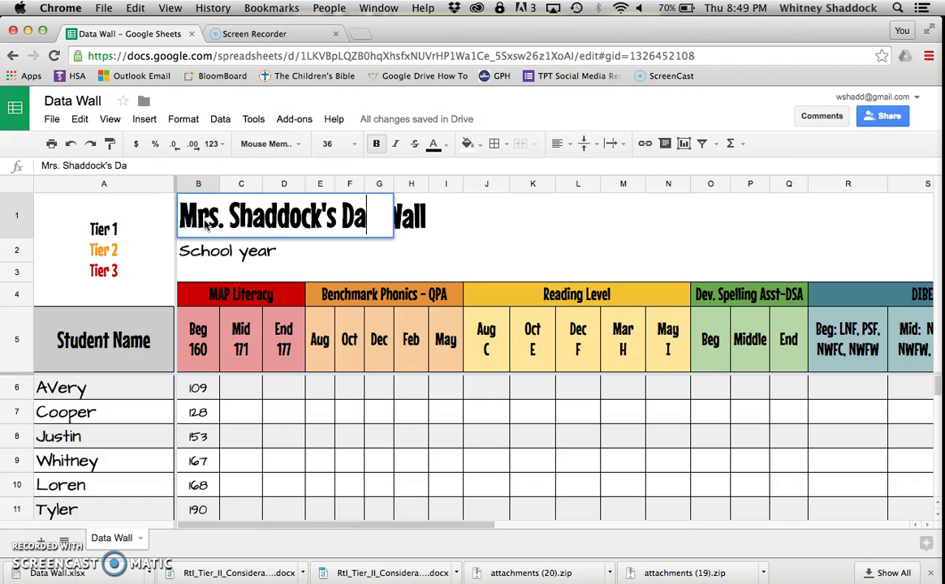
text(t Wall)
key(Return)
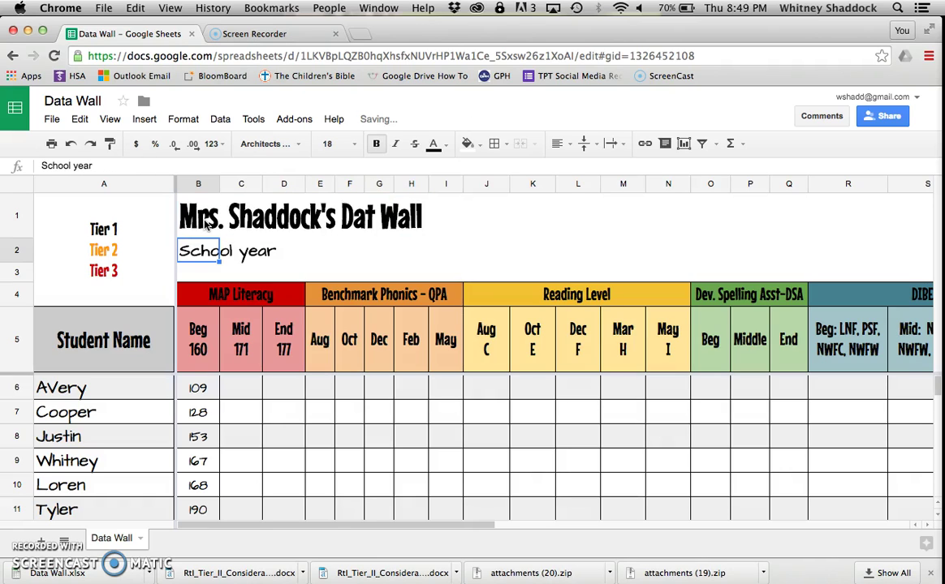
Replace the school year placeholder under the title with 2016-2017.
text(20)
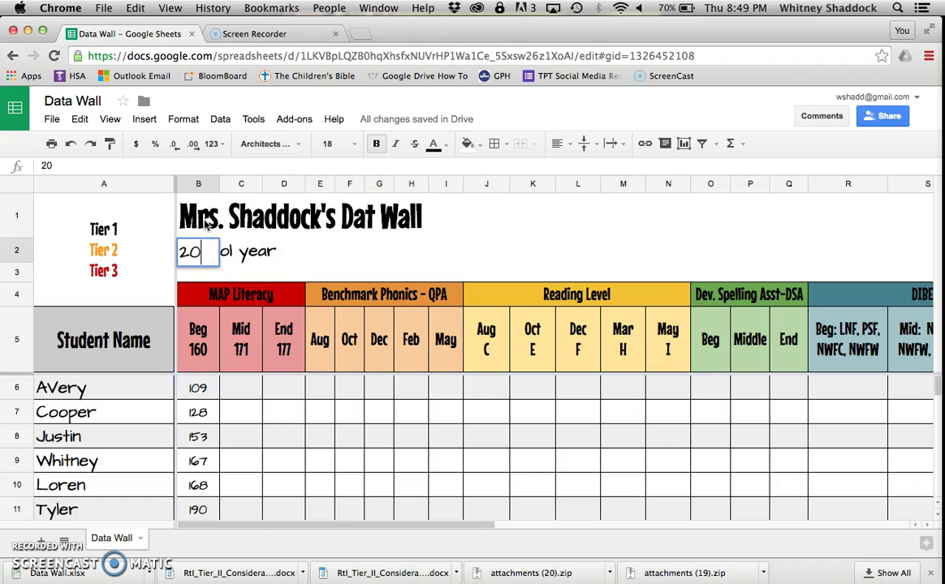
text(16-2017)
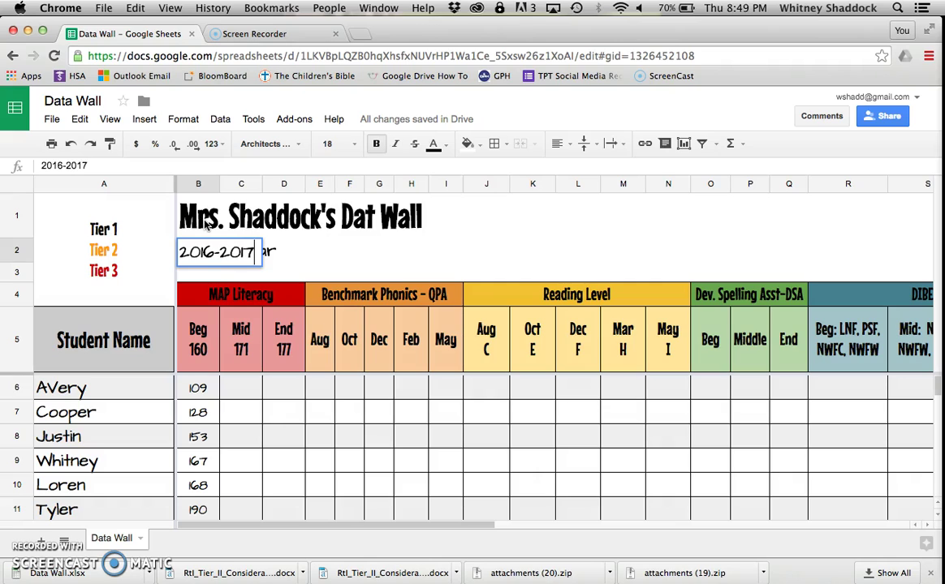
key(Return)
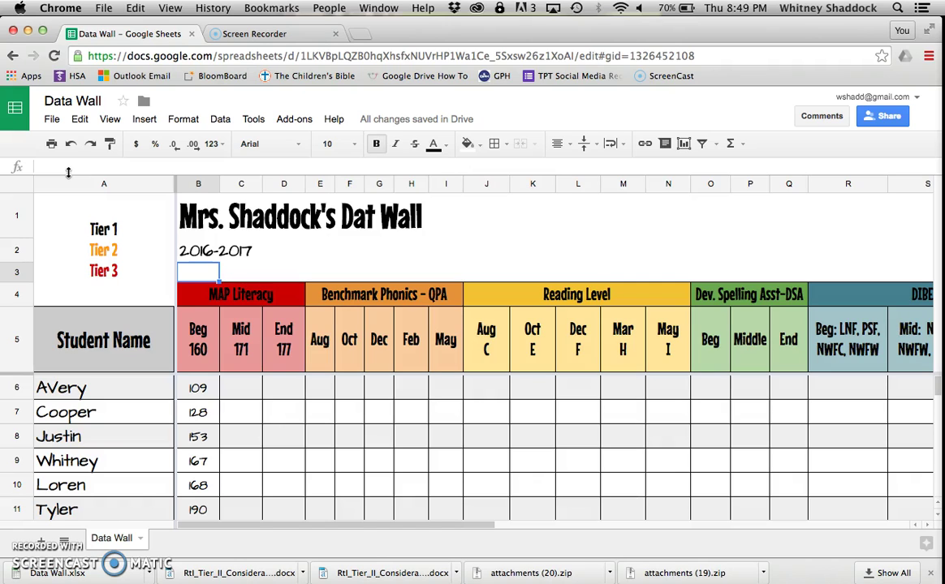
Preview the current sheet's printout on Letter paper in landscape, fitted to width, and close the preview without saving a PDF.
click(51, 121)
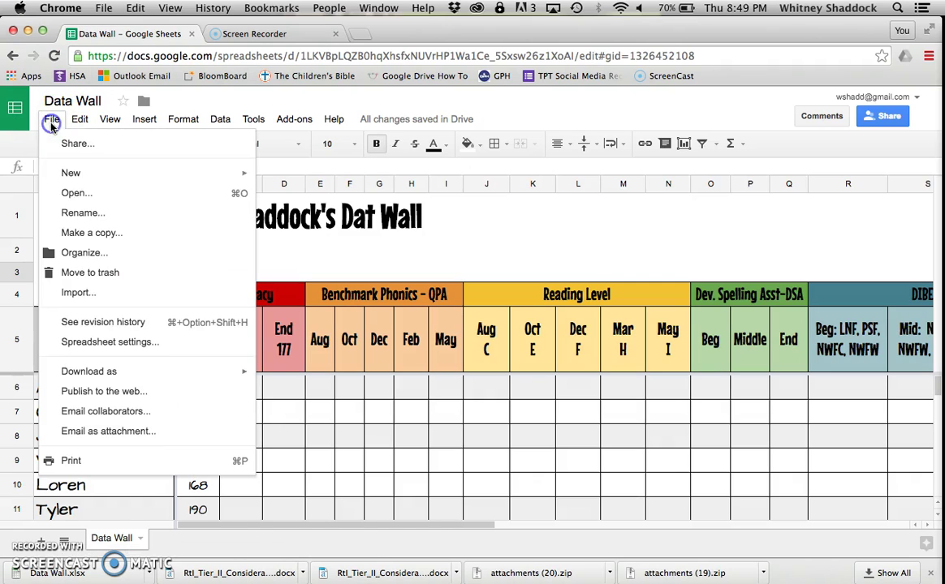
click(57, 461)
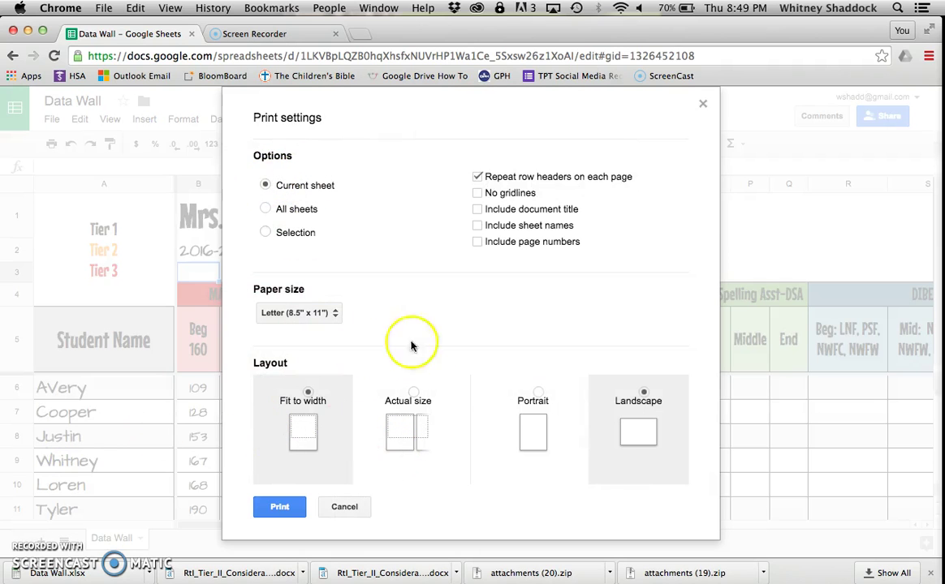
click(645, 441)
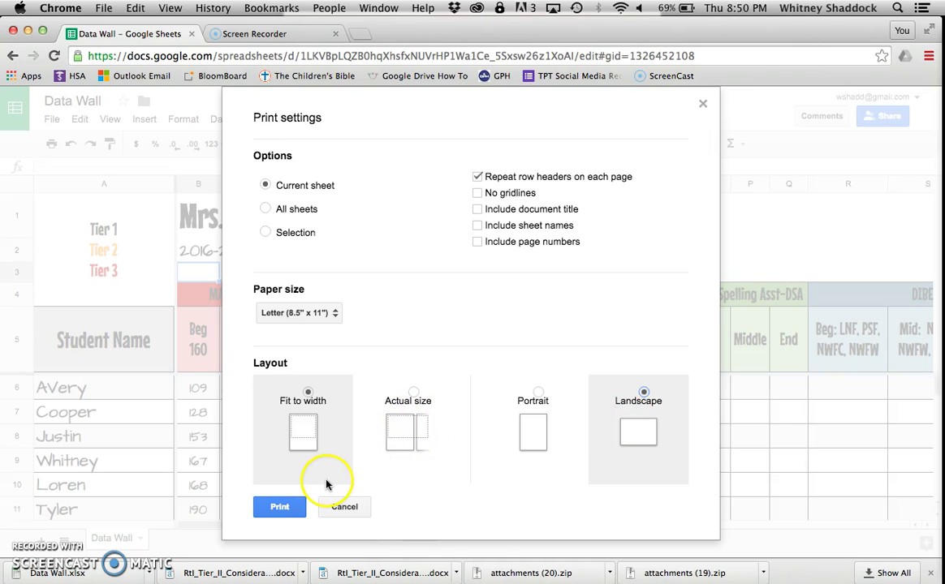
click(280, 509)
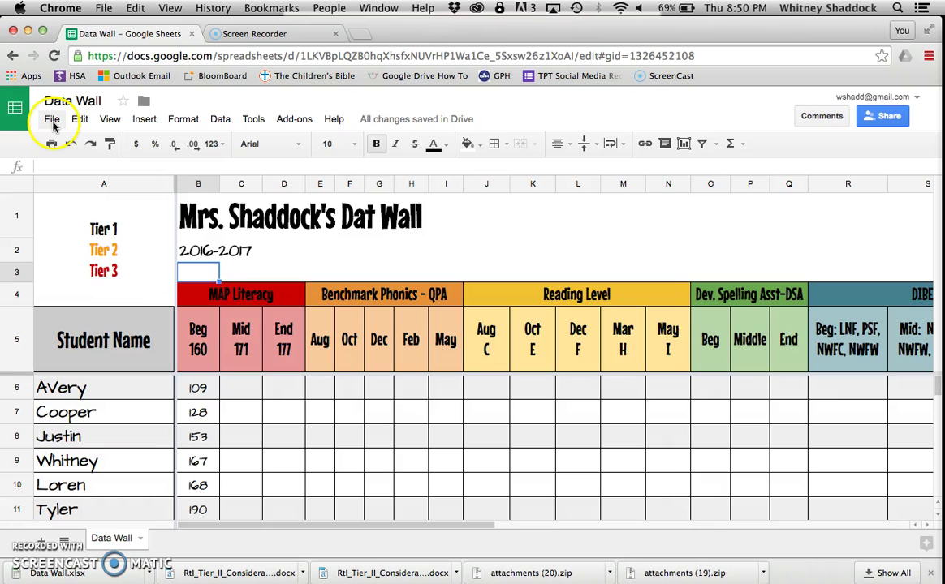
key(ctrl+p)
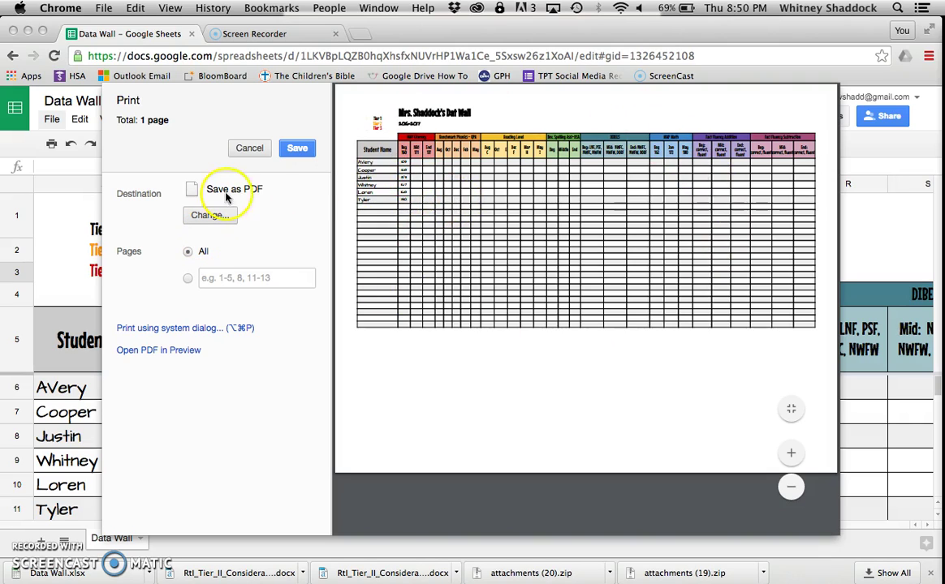
click(249, 152)
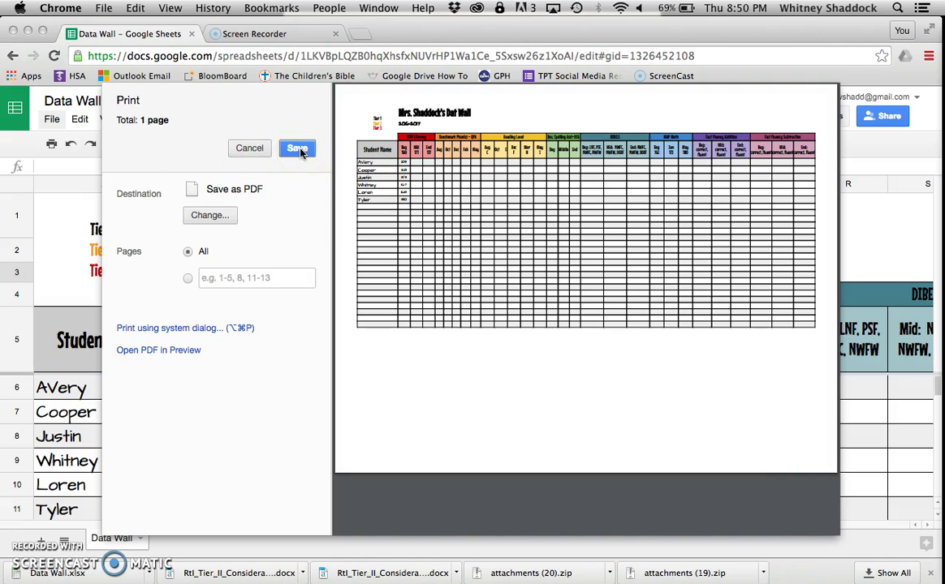
click(240, 151)
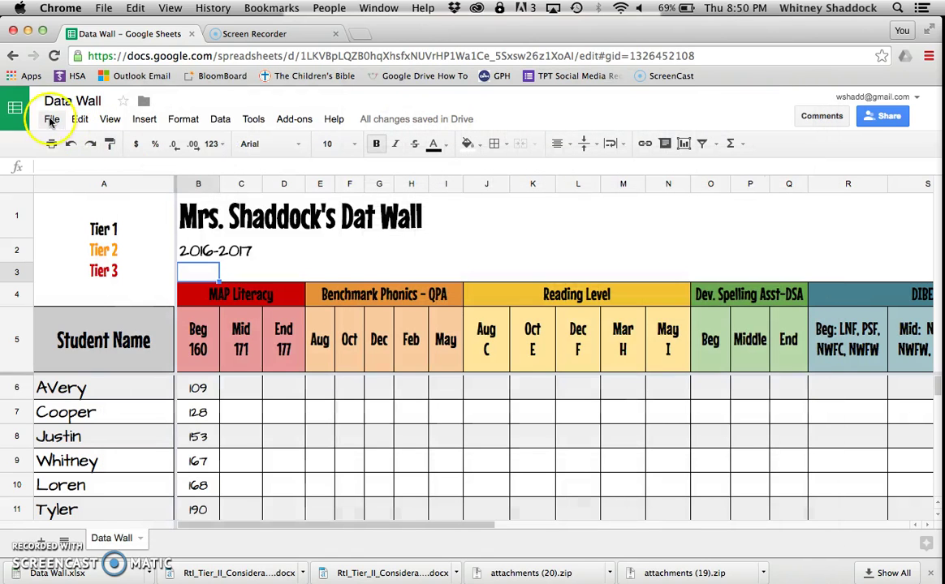
Look over the file formats the spreadsheet can be downloaded in, without downloading a copy.
click(51, 119)
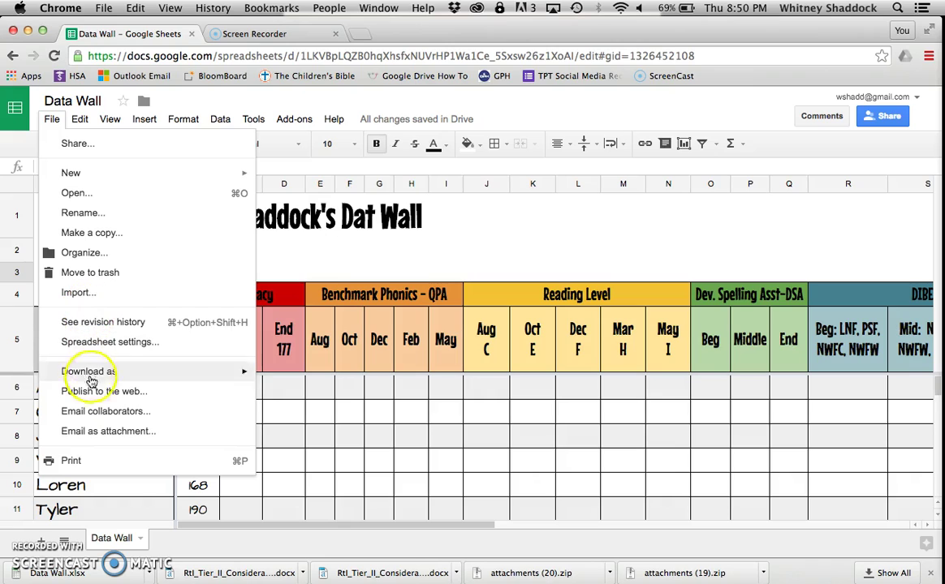
mouse_move(69, 372)
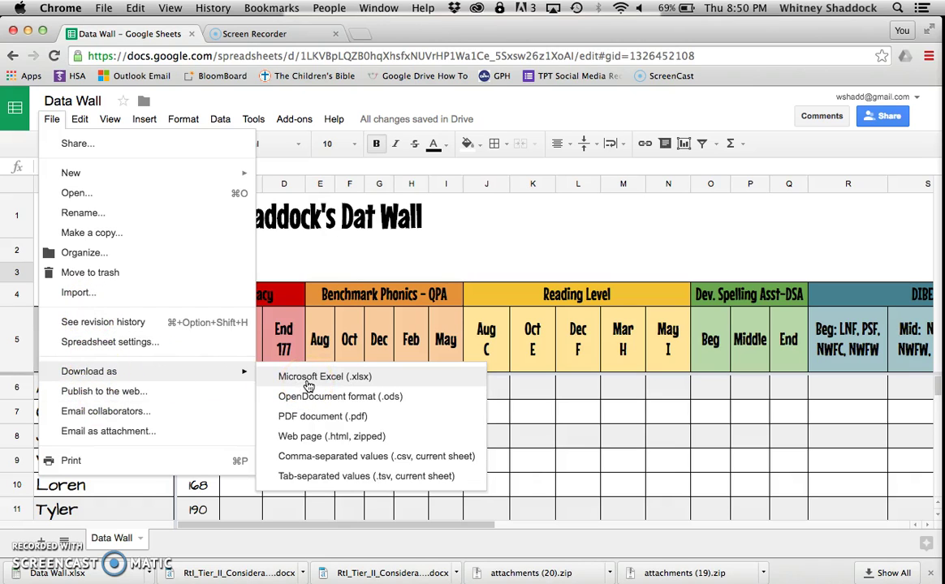
click(308, 337)
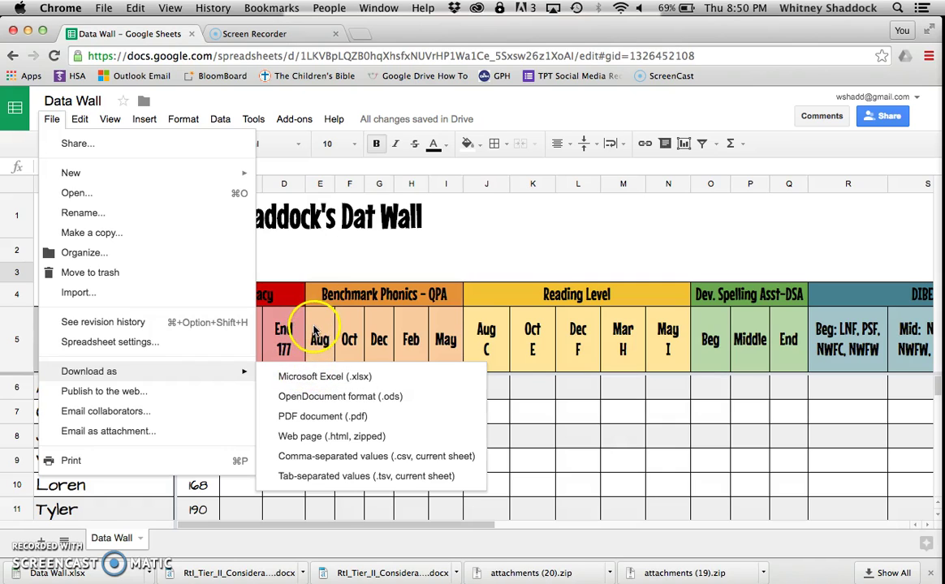
click(310, 336)
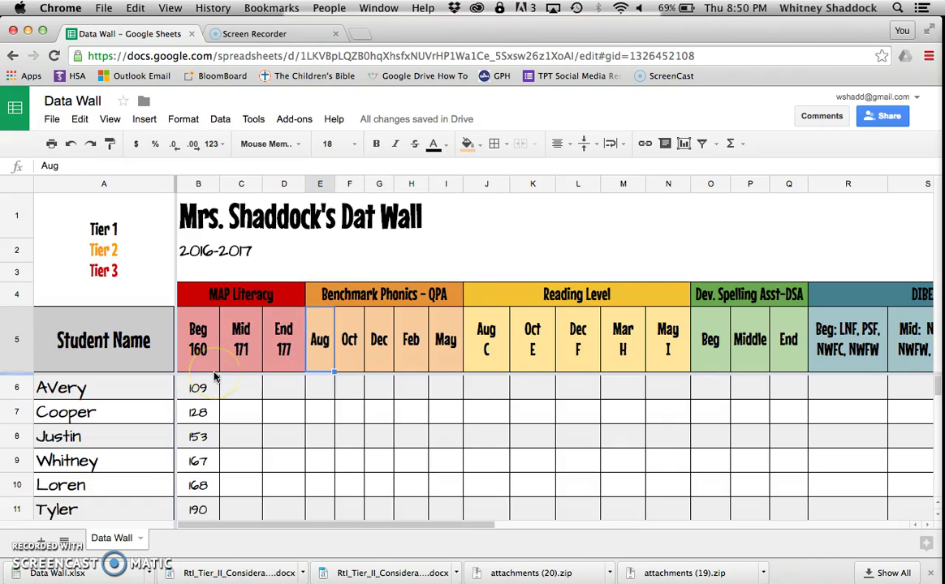